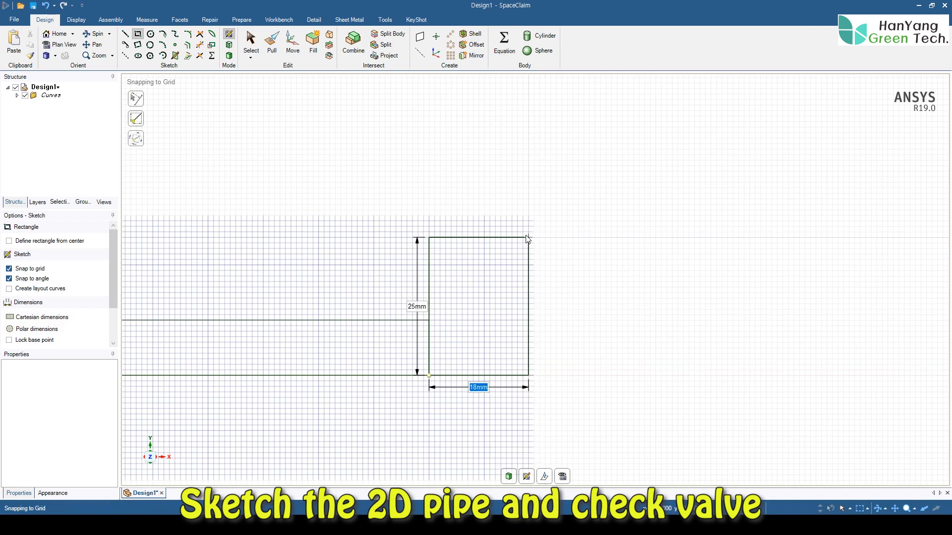
- Size the rectangle to 20 by 30 mm and add an adjoining 100 by 30 mm rectangle from its lower outer corner
type("20")
key("Tab")
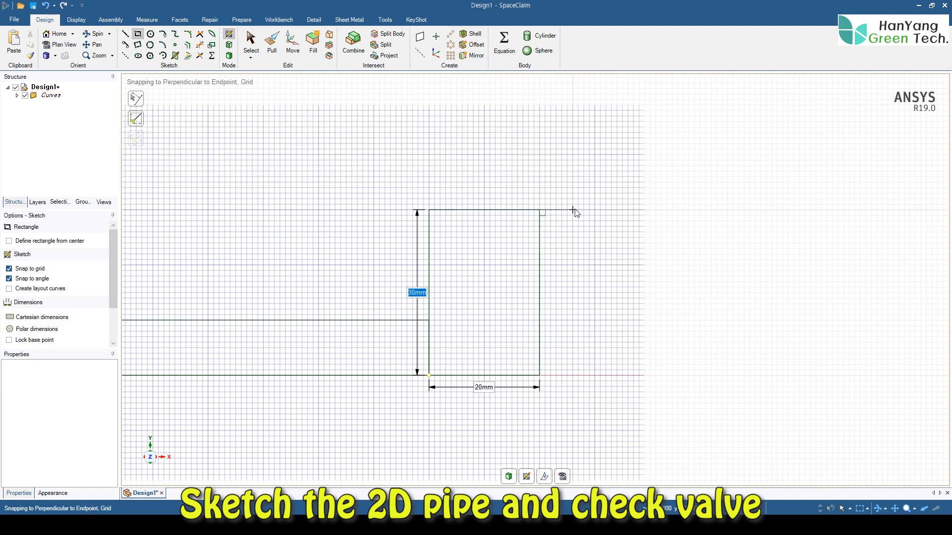
middle_click_drag(575, 212, 453, 194, "shift")
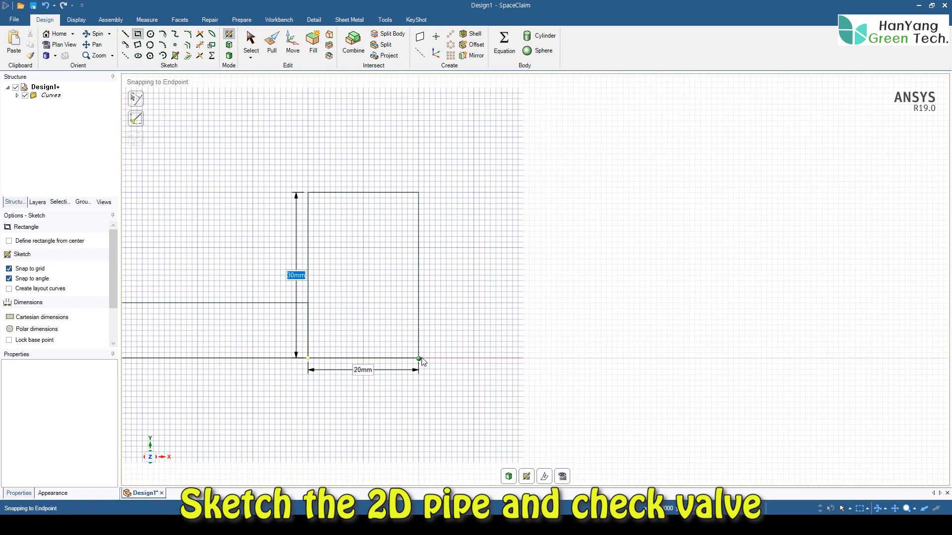
left_click(419, 358)
left_click(419, 358)
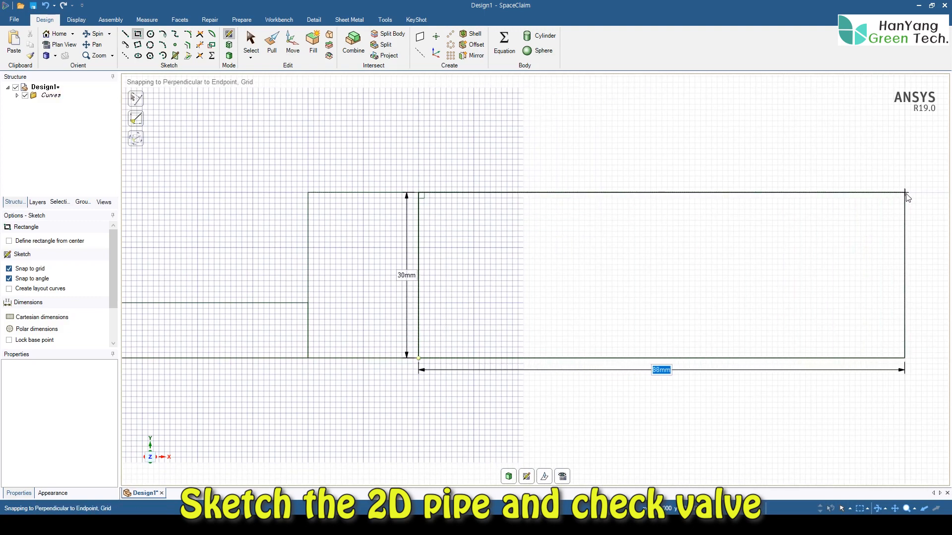
type("100")
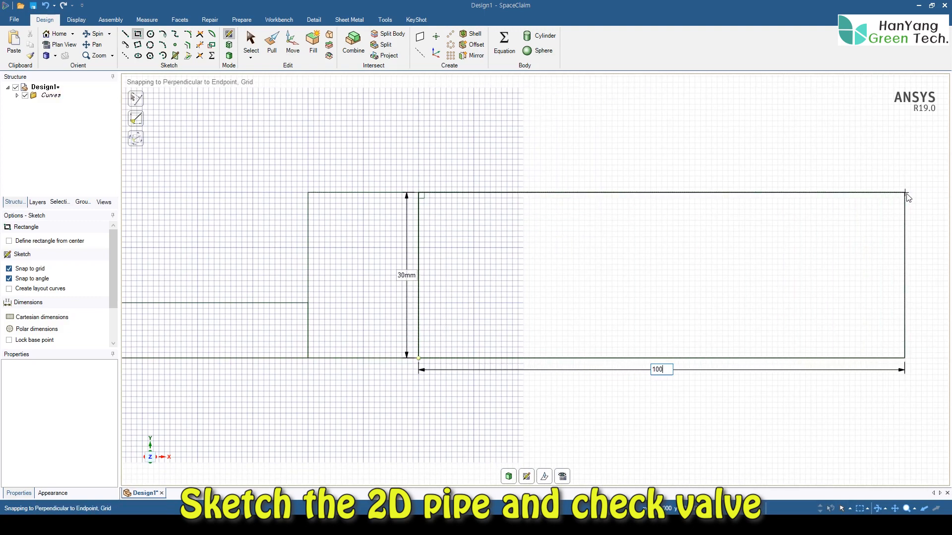
key("Tab")
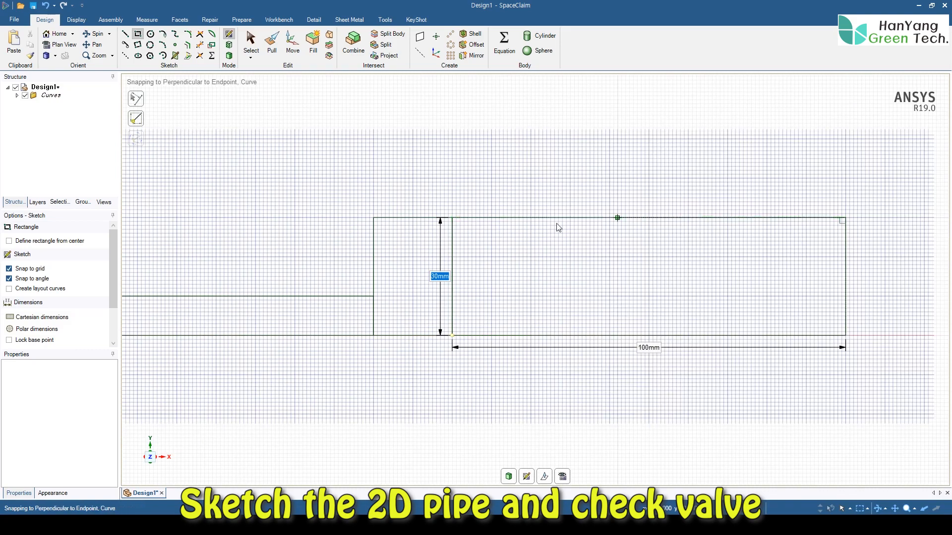
- Draw a diagonal line from the narrow pipe's upper end corner to the top corner shared by the two 30 mm high rectangles
middle_click_drag(451, 219, 531, 241, "shift")
scroll(528, 243, "up", 1)
scroll(526, 245, "down", 2)
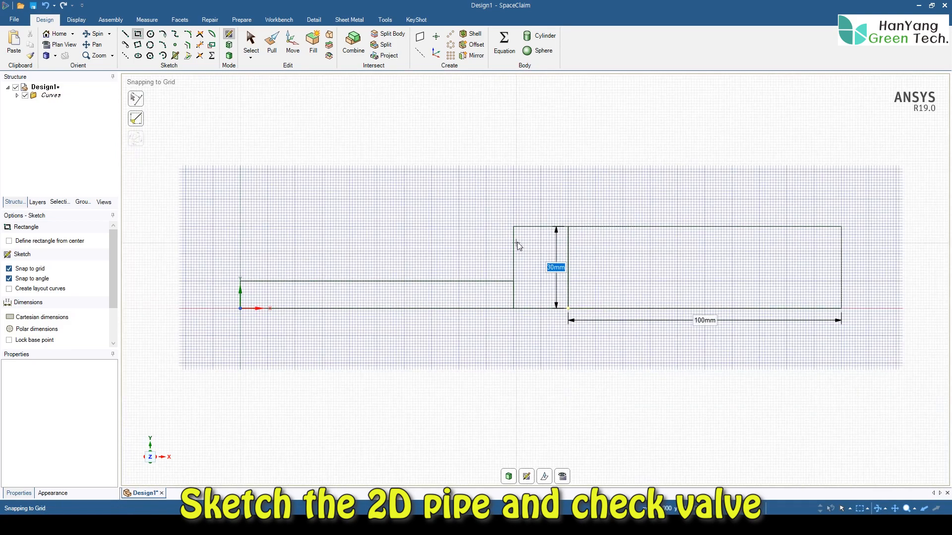
middle_click_drag(464, 239, 453, 284, "shift")
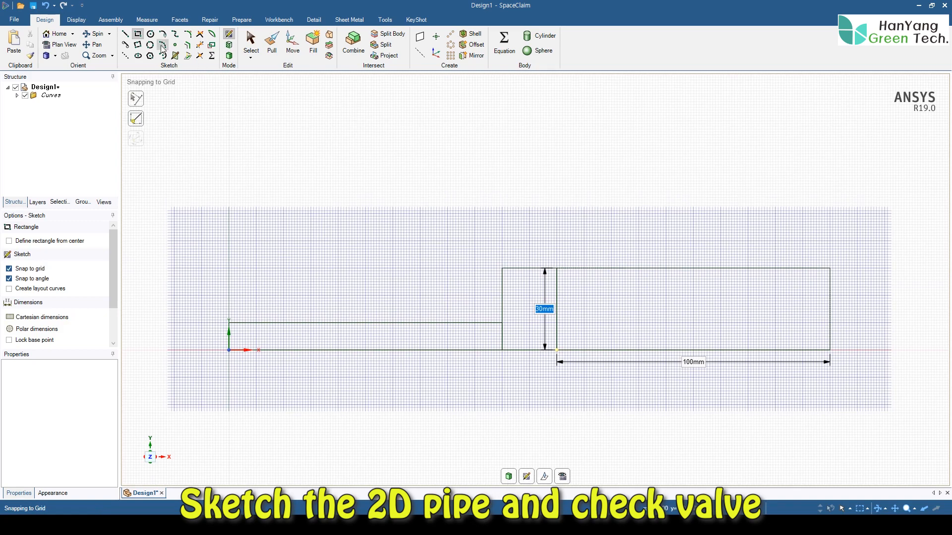
left_click(125, 34)
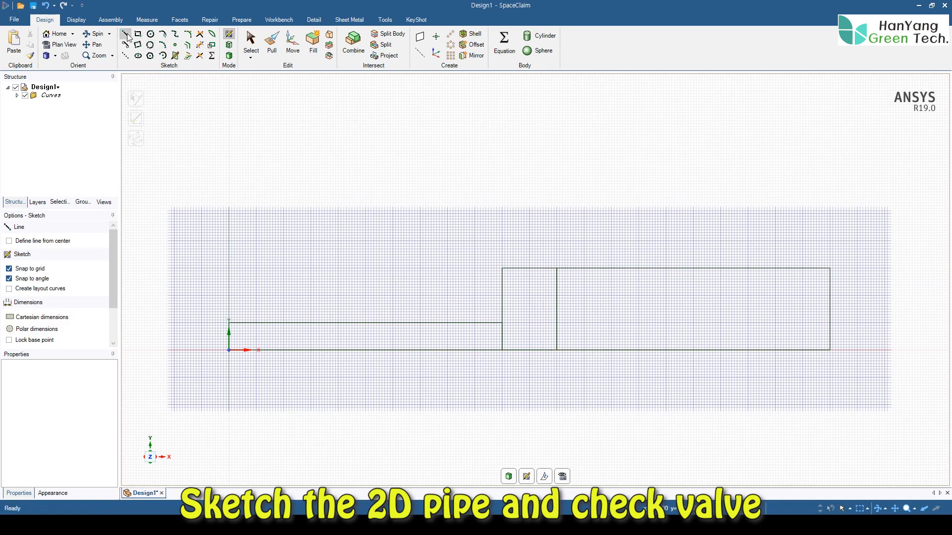
left_click(501, 323)
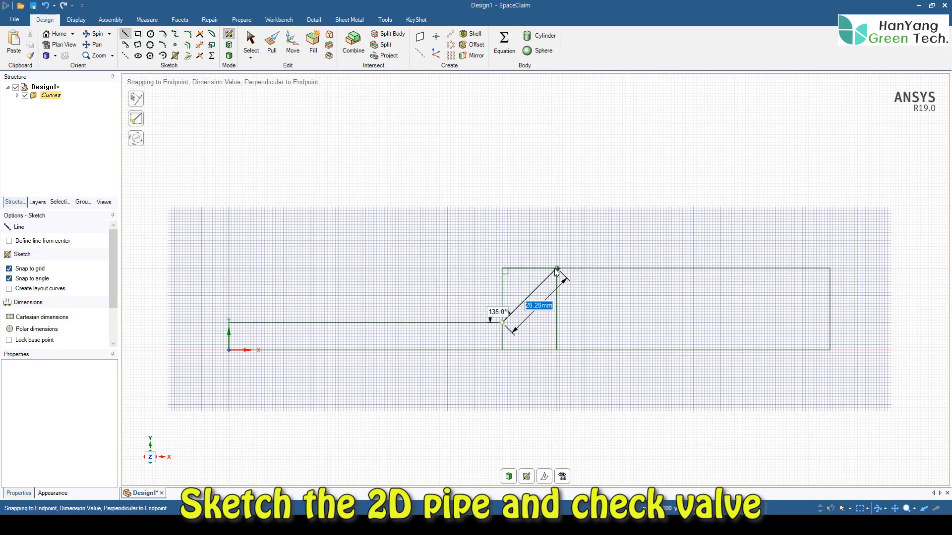
left_click(556, 269)
key("Escape")
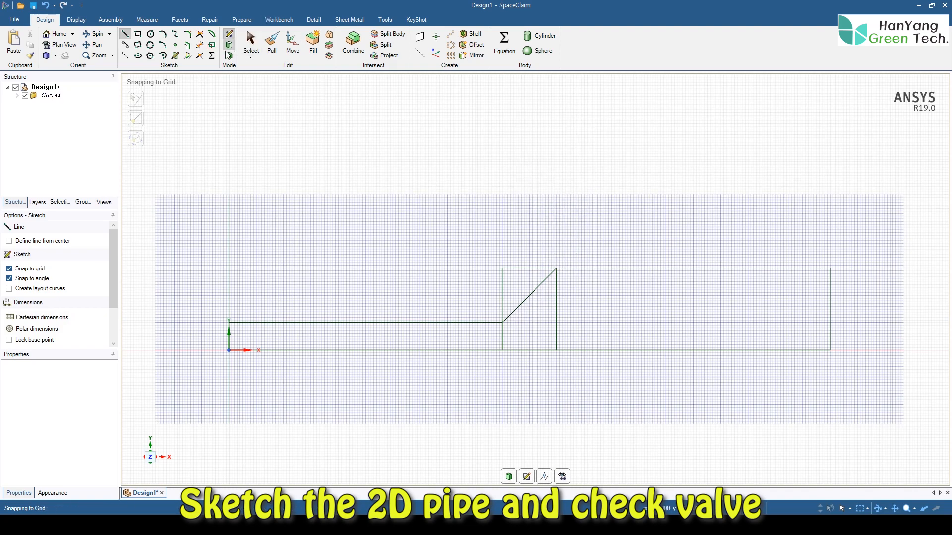
- Trim the edges above the diagonal and the internal vertical edges to leave one continuous stepped pipe outline
left_click(201, 45)
left_click(521, 269)
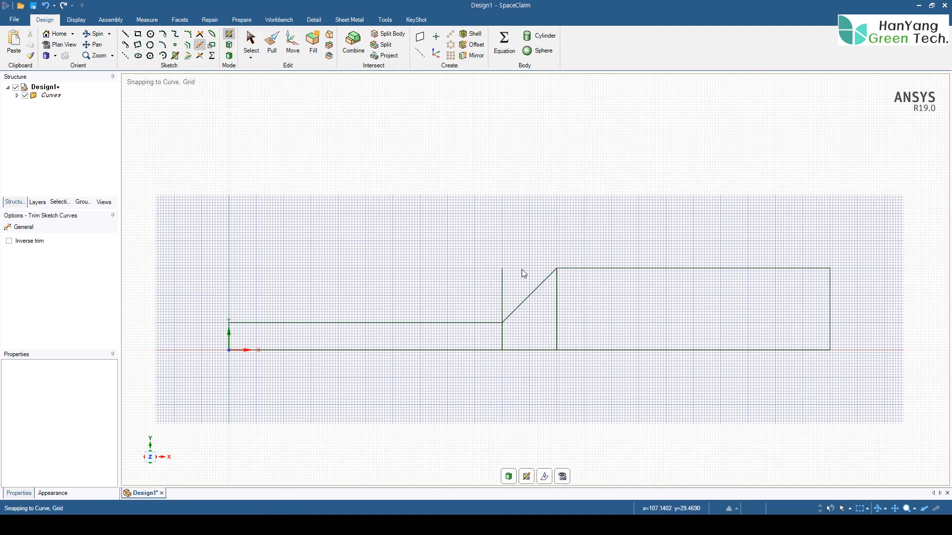
left_click(501, 305)
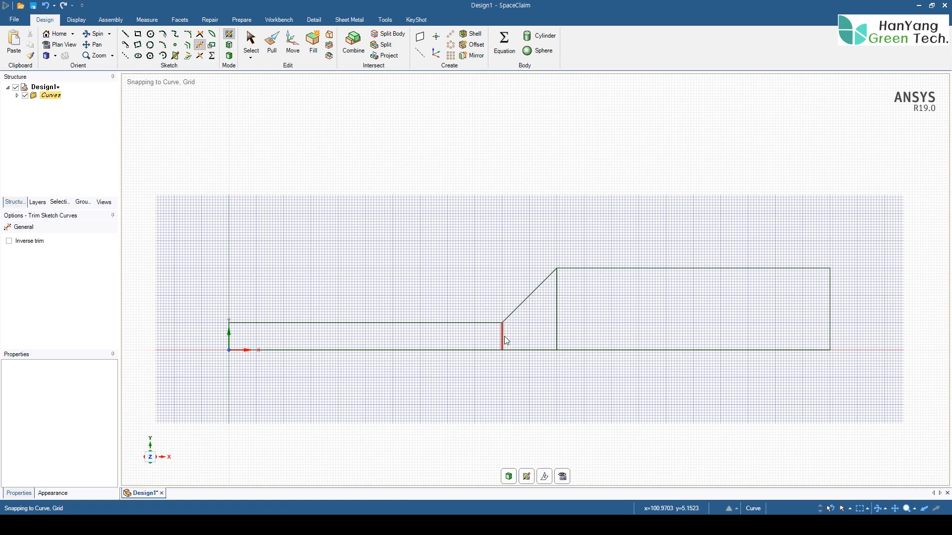
left_click(557, 323)
left_click(502, 338)
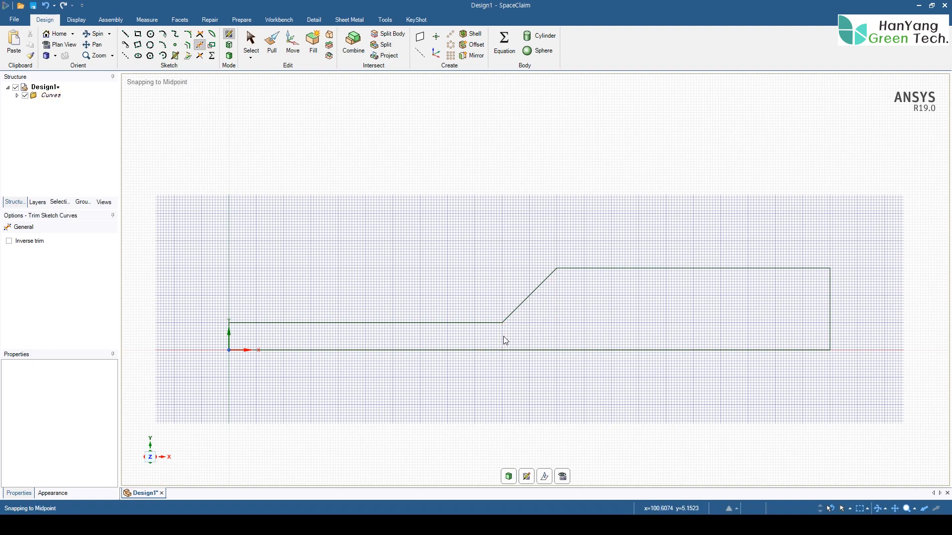
- Draw a 35 mm diameter circle centered on the pipe's baseline directly below the diagonal's upper end
left_click(150, 33)
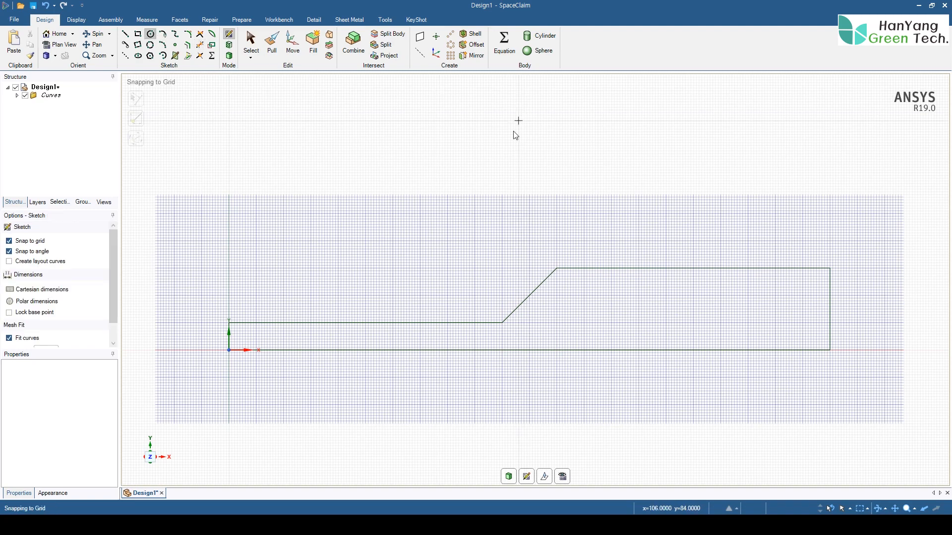
left_click(557, 350)
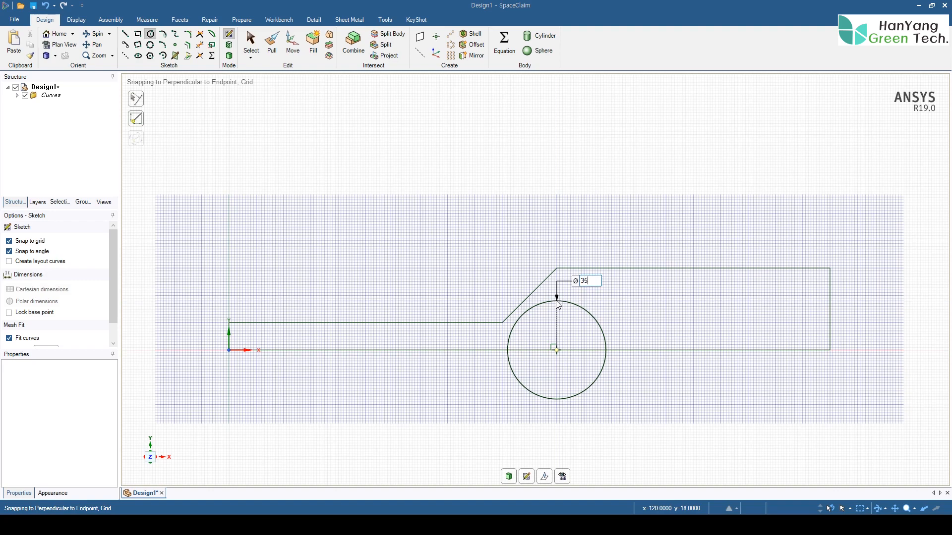
left_click(556, 303)
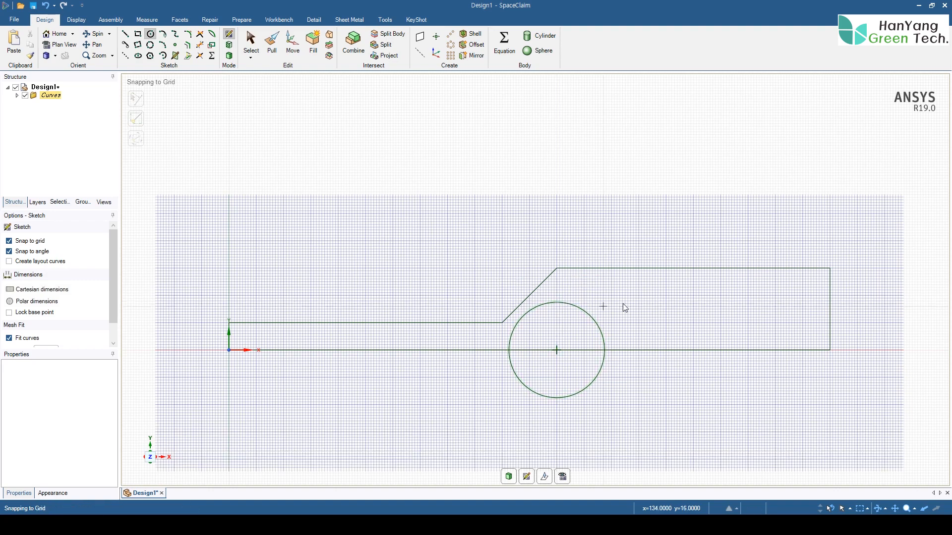
- Trim the baseline inside the circle and the circle's lower half to leave a semicircular valve profile
left_click(200, 44)
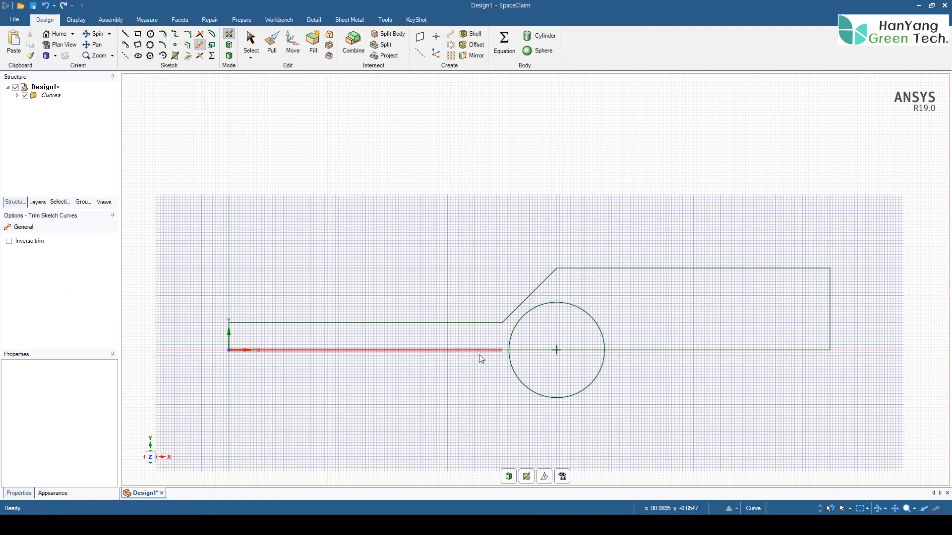
left_click(538, 352)
left_click(575, 352)
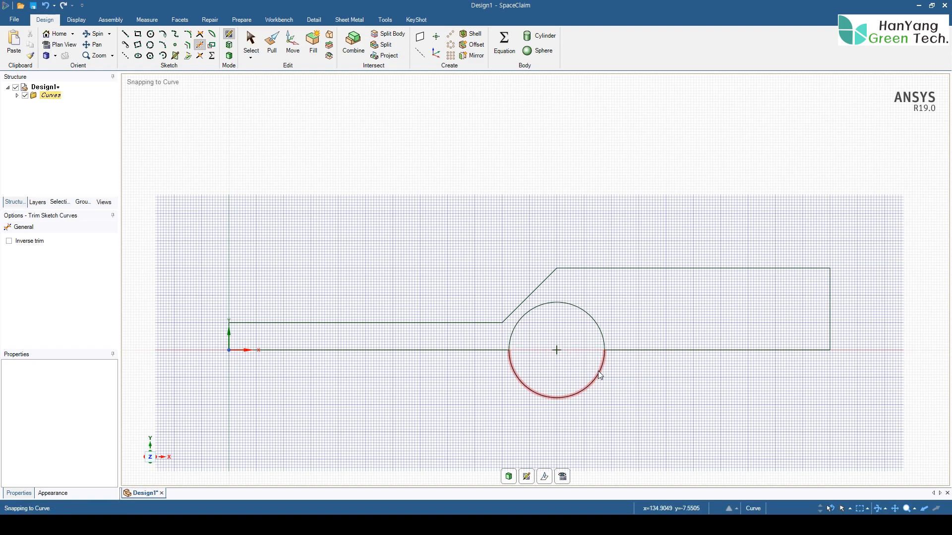
left_click(599, 374)
- Draw a 100 by 30 mm rectangle extending the wide pipe from the lower corner of its outer end
mouse_move(424, 263)
middle_mouse_down("shift")
mouse_move(397, 239)
mouse_move(405, 243)
middle_mouse_up("shift")
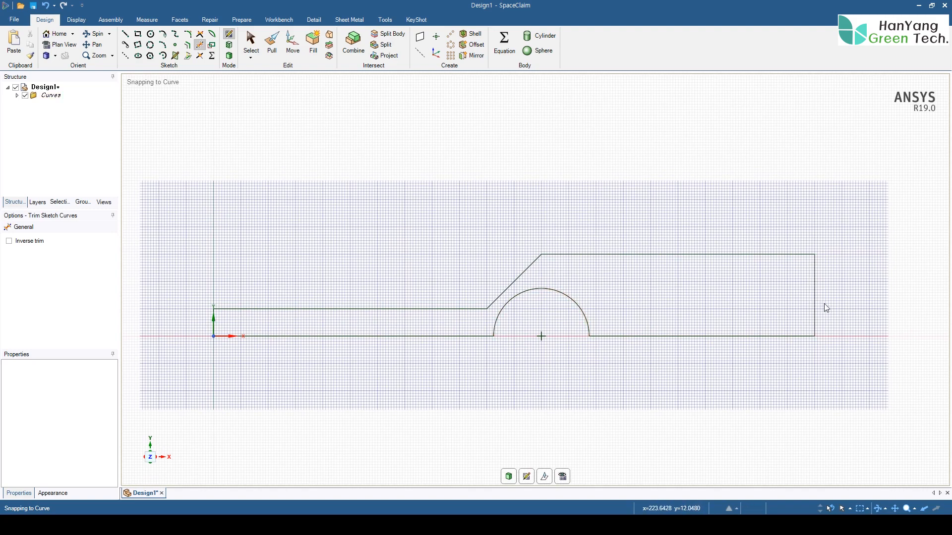
mouse_move(529, 224)
middle_mouse_down("shift")
mouse_move(302, 200)
mouse_move(203, 202)
middle_mouse_up("shift")
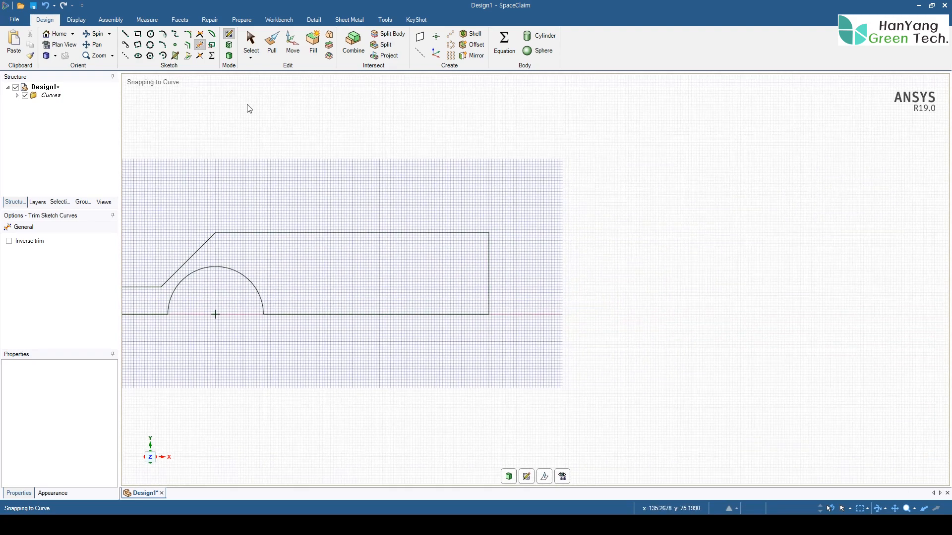
left_click(139, 35)
left_click(489, 314)
type("100")
key("Return")
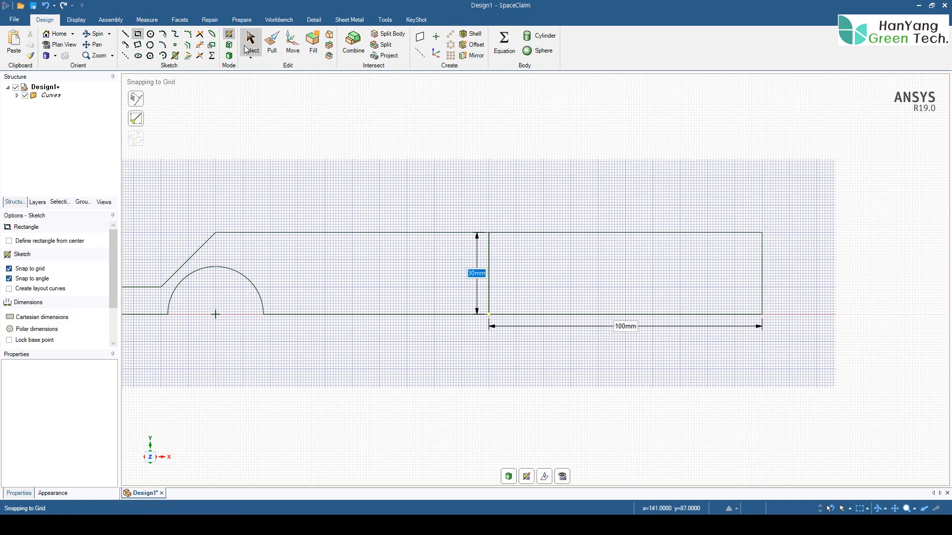
- Trim the edge shared by the wide pipe and its extension, and convert the closed sketch into a surface
left_click(200, 45)
left_click(489, 286)
scroll(410, 279, "down", 2)
mouse_move(410, 281)
middle_mouse_down("shift")
mouse_move(603, 293)
mouse_move(574, 302)
middle_mouse_up("shift")
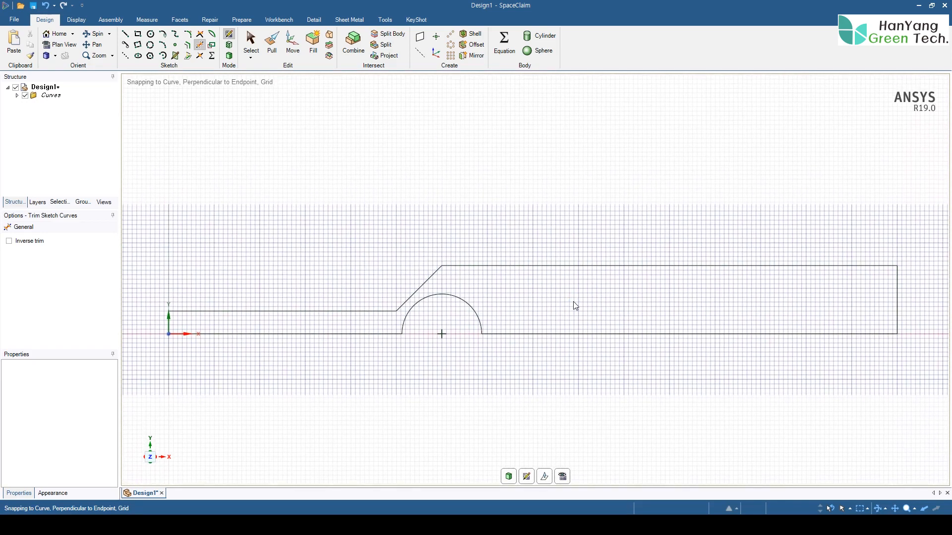
left_click(229, 55)
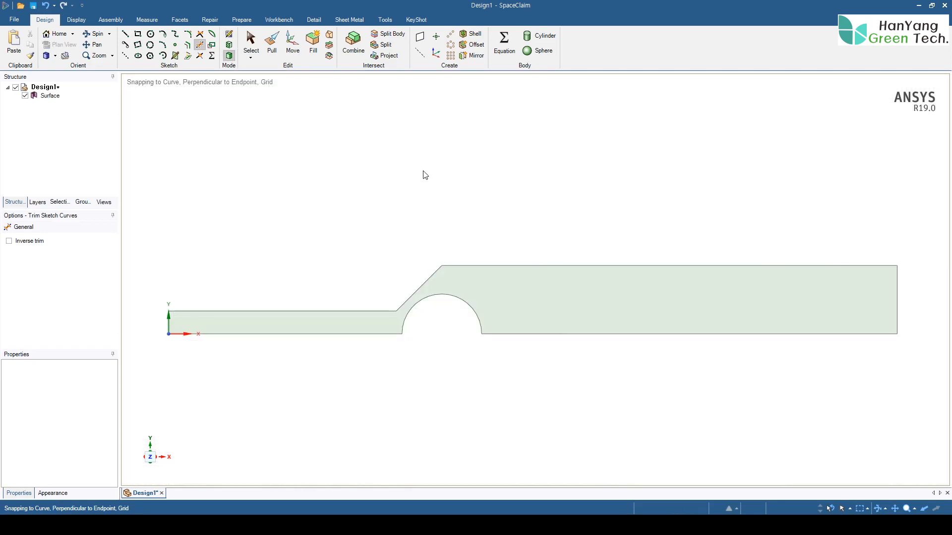
middle_click_drag(472, 210, 469, 188, "shift")
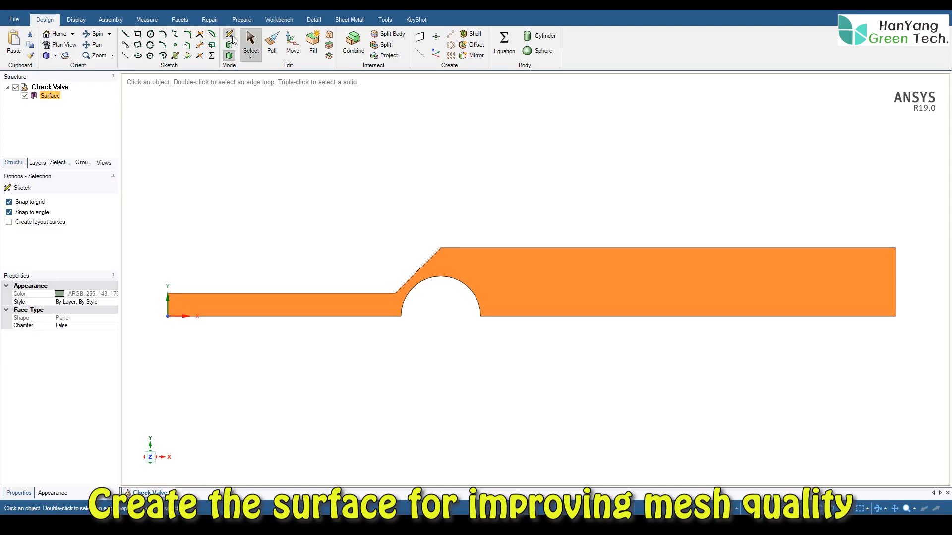
- Return the surface to sketch editing and draw an arc about the valve center from the diagonal's lower corner to the baseline, spanning about 26.6°
key("ctrl+z")
scroll(561, 189, "up", 6)
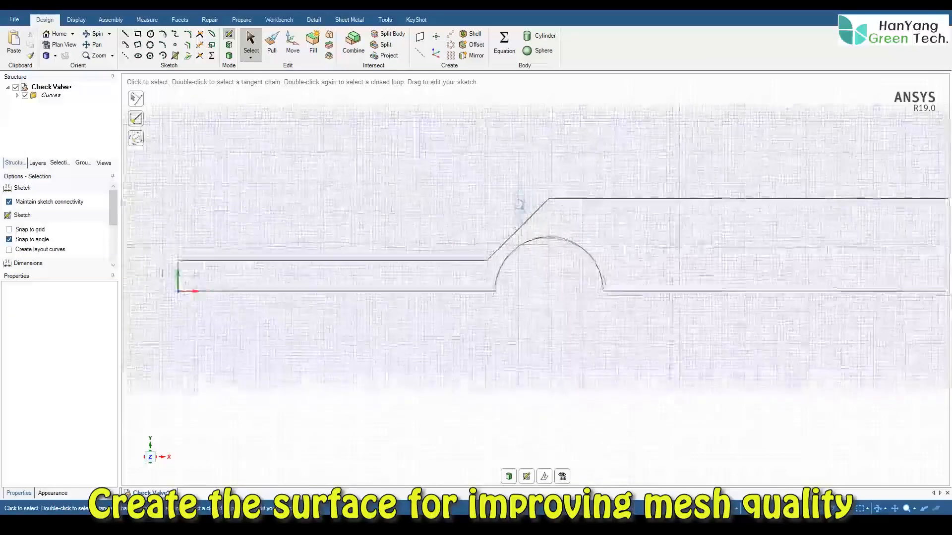
middle_click_drag(553, 200, 549, 193, "ctrl")
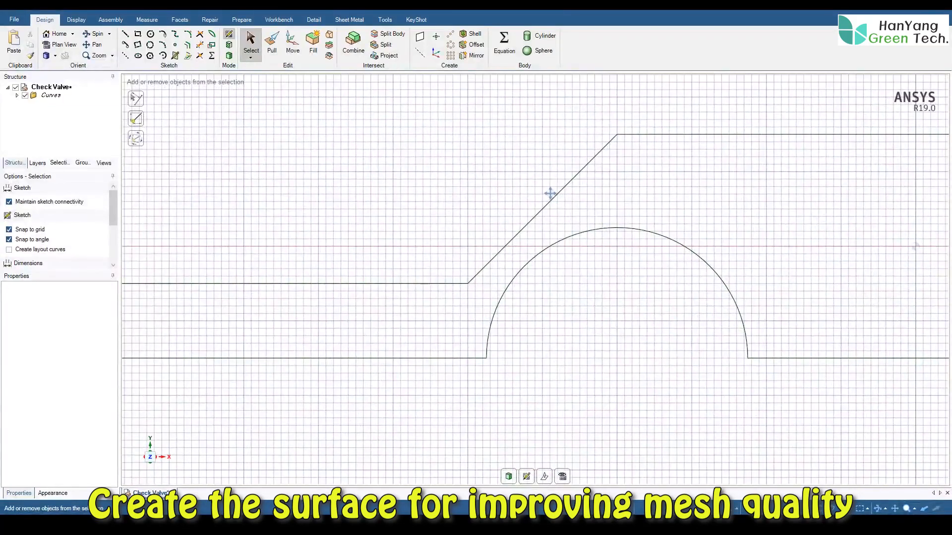
left_click(163, 56)
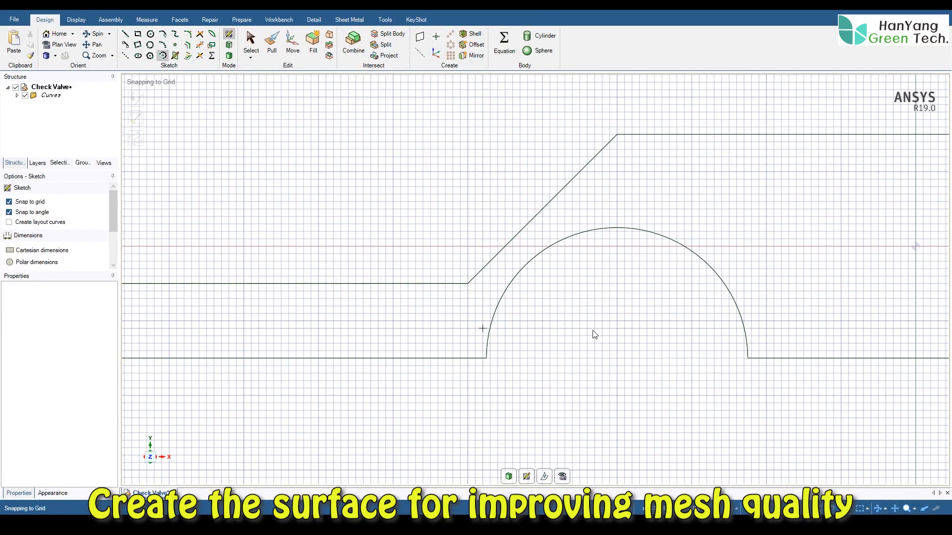
left_click(617, 358)
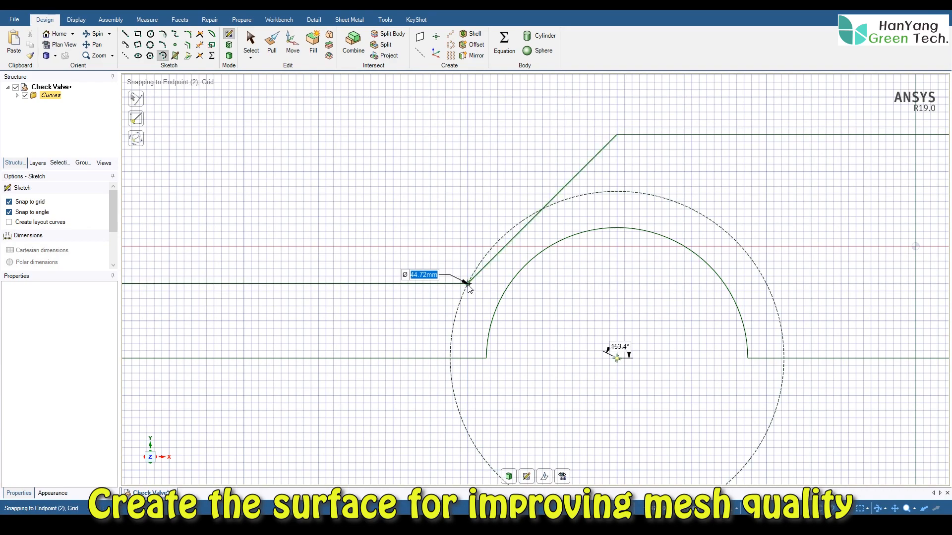
left_click(468, 283)
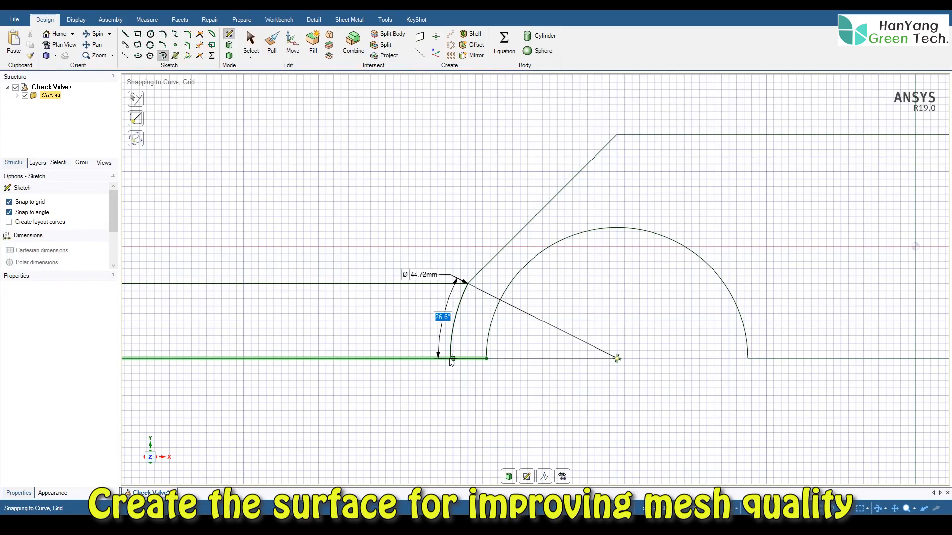
left_click(451, 359)
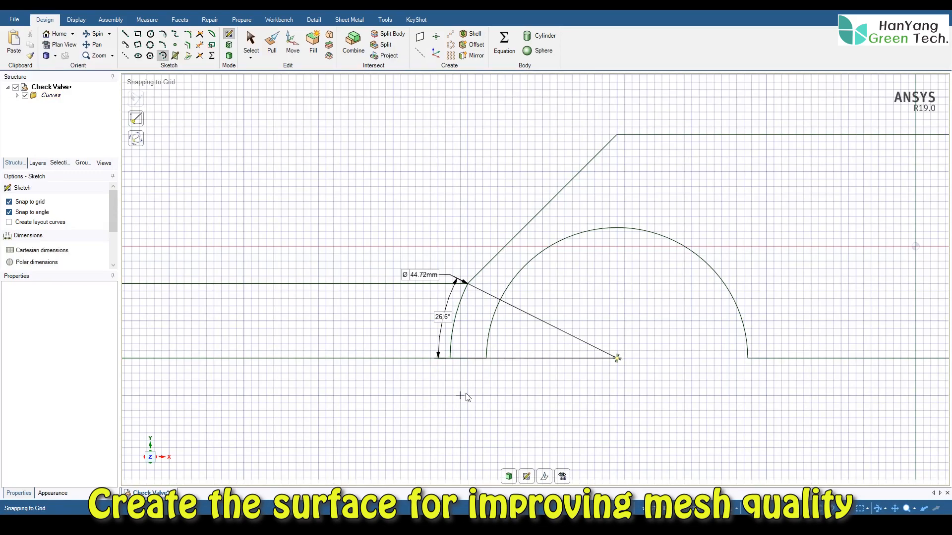
- Draw a 45° line about 18 mm long from the semicircle to the top edge, and a vertical line about 15 mm back down to the semicircle
left_click(126, 36)
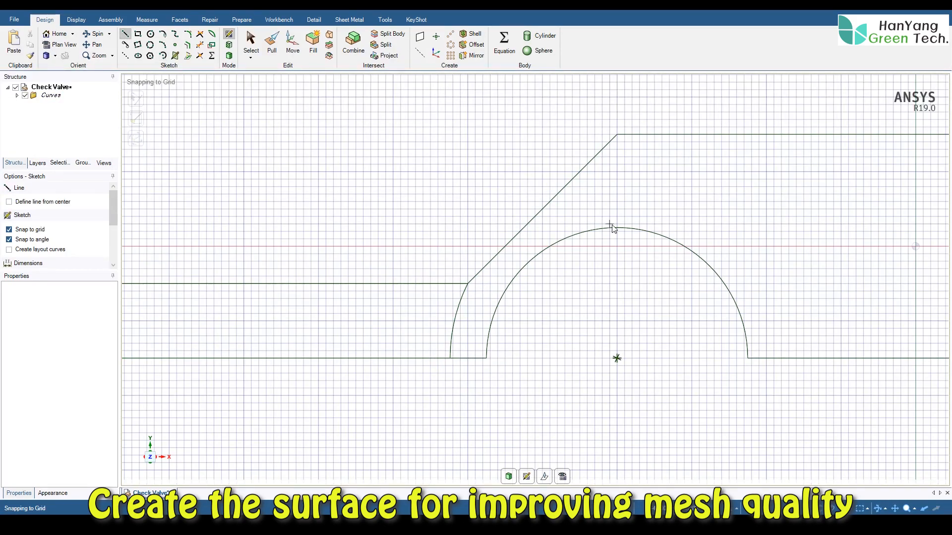
left_click(587, 232)
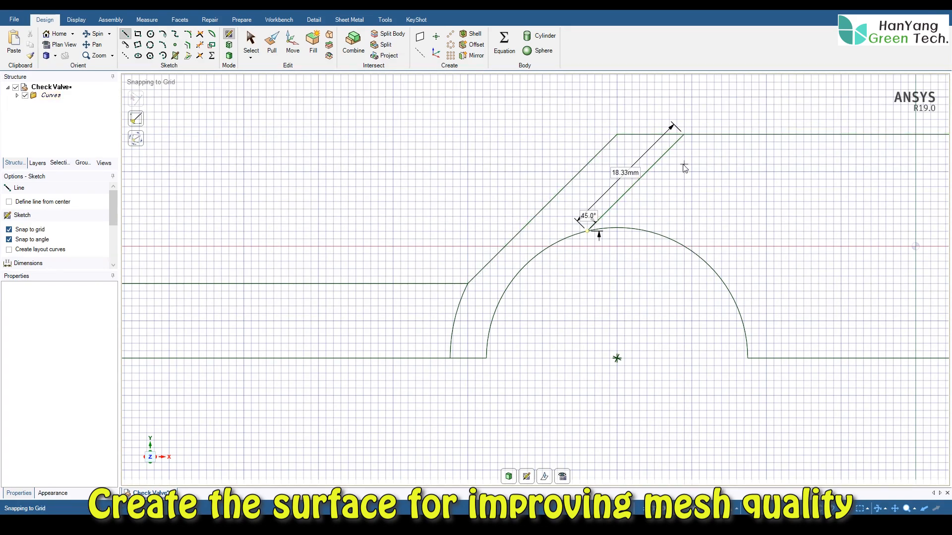
left_click(684, 135)
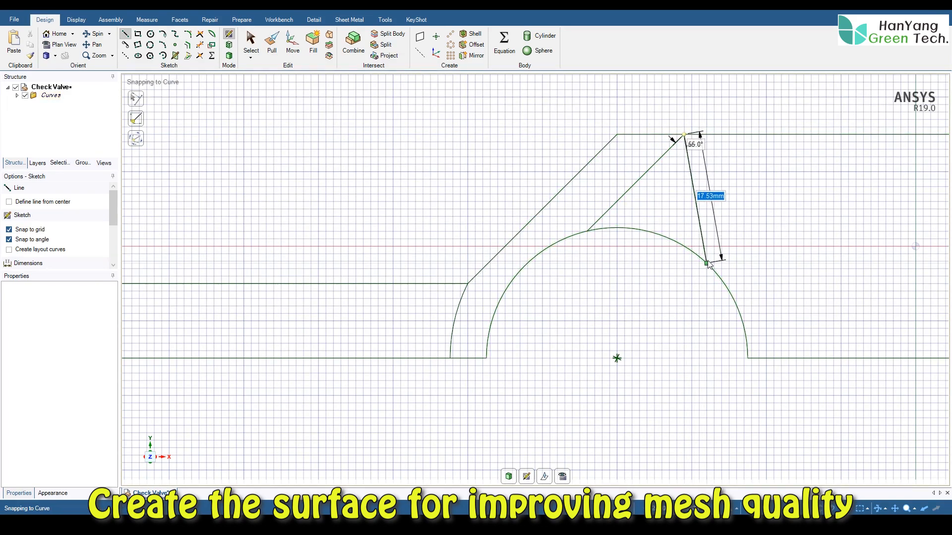
left_click(684, 246)
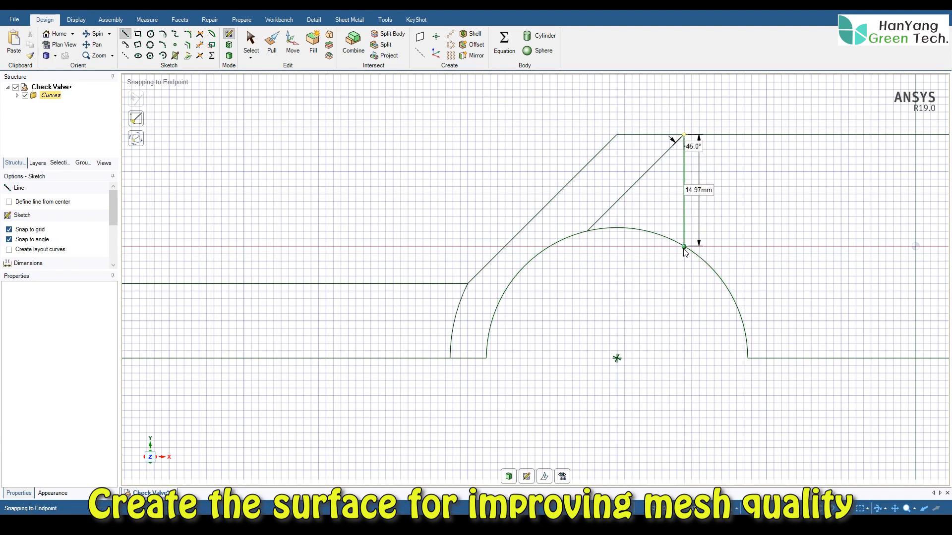
- Draw a horizontal line about 191 mm long from the vertical line's lower end on the semicircle to the midpoint of the wide pipe's outer edge
middle_click_drag(853, 250, 375, 264, "ctrl")
middle_click_drag(689, 270, 486, 270, "ctrl")
scroll(561, 271, "down", 2)
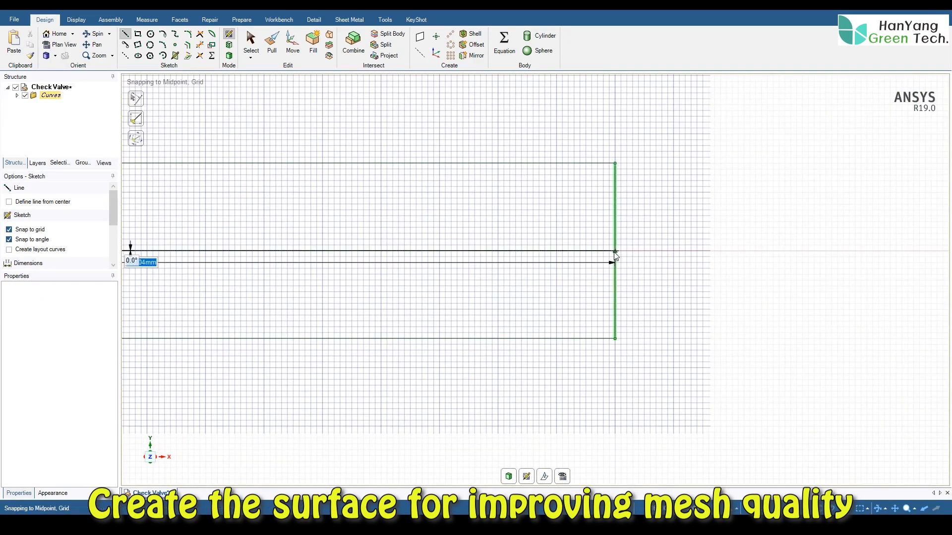
left_click(614, 253)
scroll(456, 252, "up", 2)
scroll(453, 252, "down", 7)
middle_click_drag(378, 249, 804, 264, "ctrl")
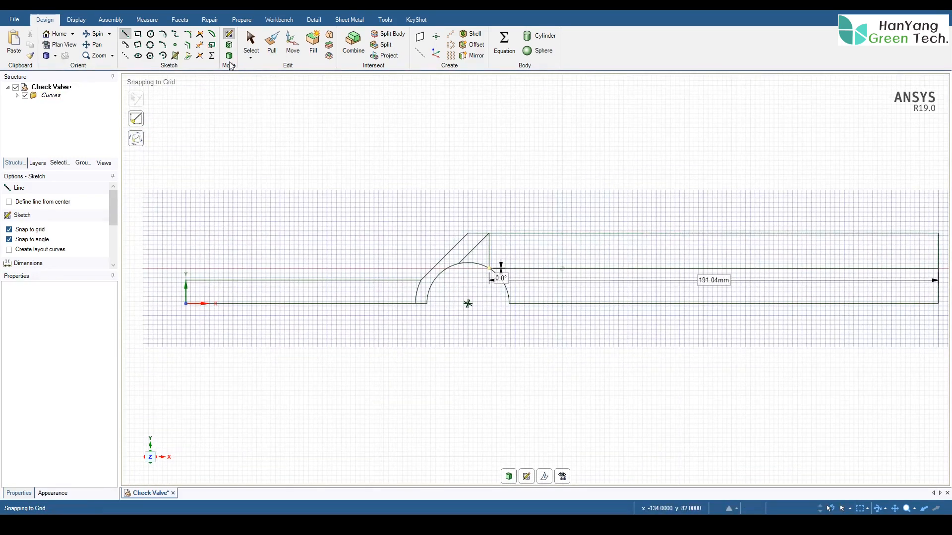
- Convert the divided sketch into a surface and detach all of its faces into separate surface bodies
key("d")
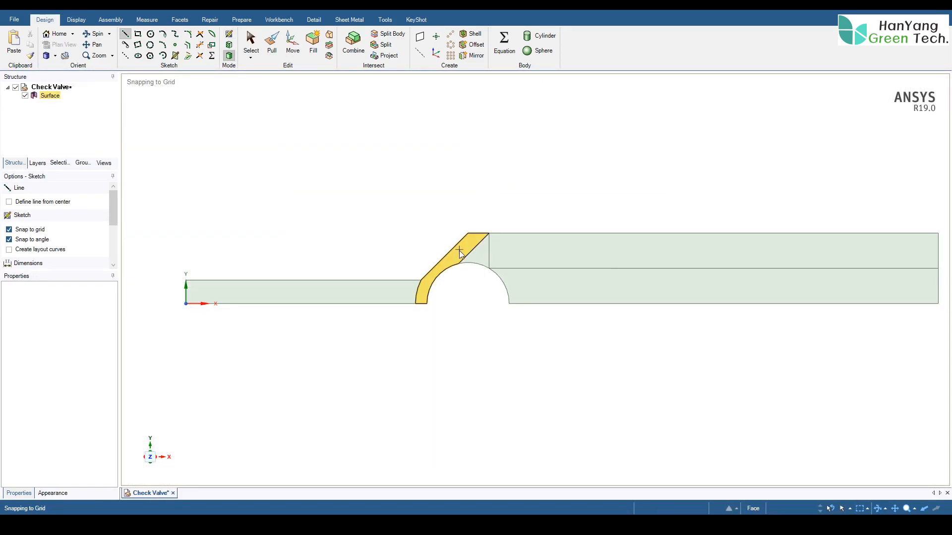
left_click(251, 44)
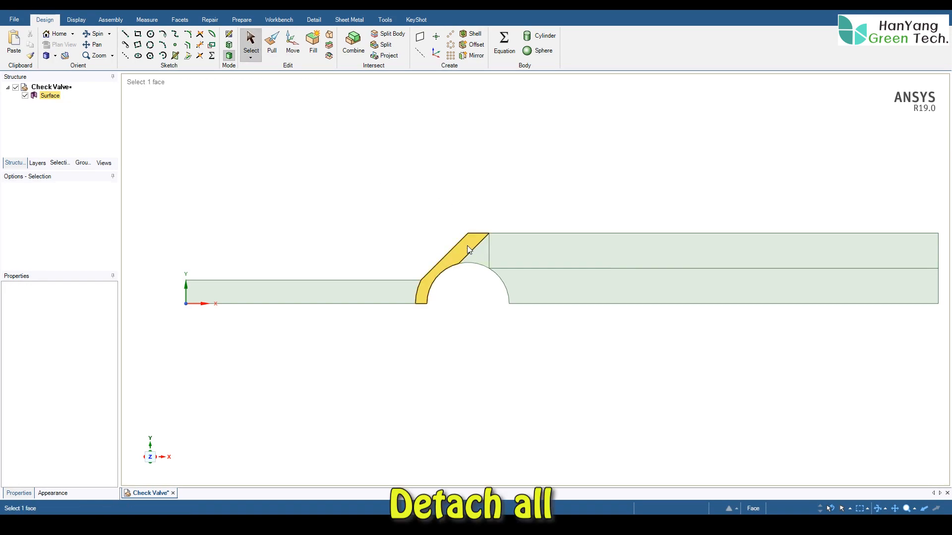
left_click(550, 296)
left_click(374, 235)
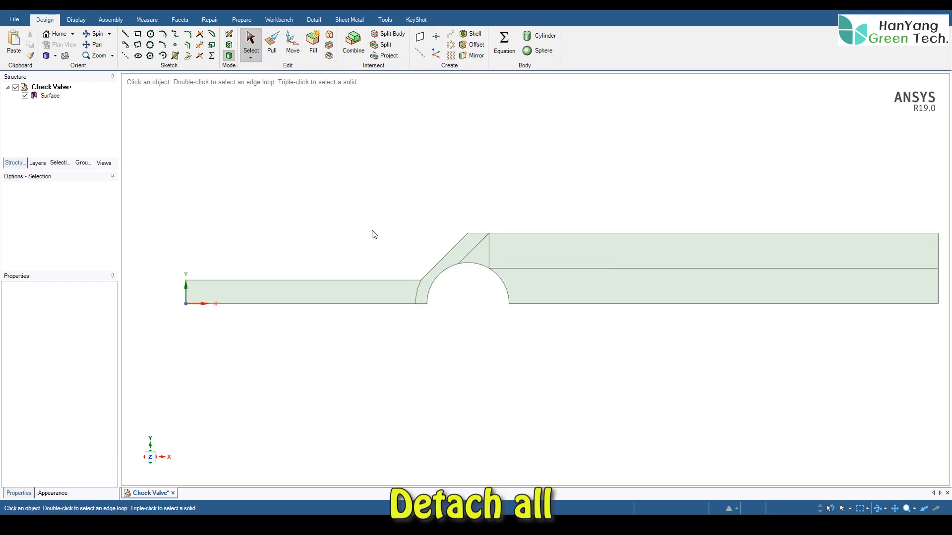
left_click(53, 97)
right_click(53, 98)
left_click(96, 106)
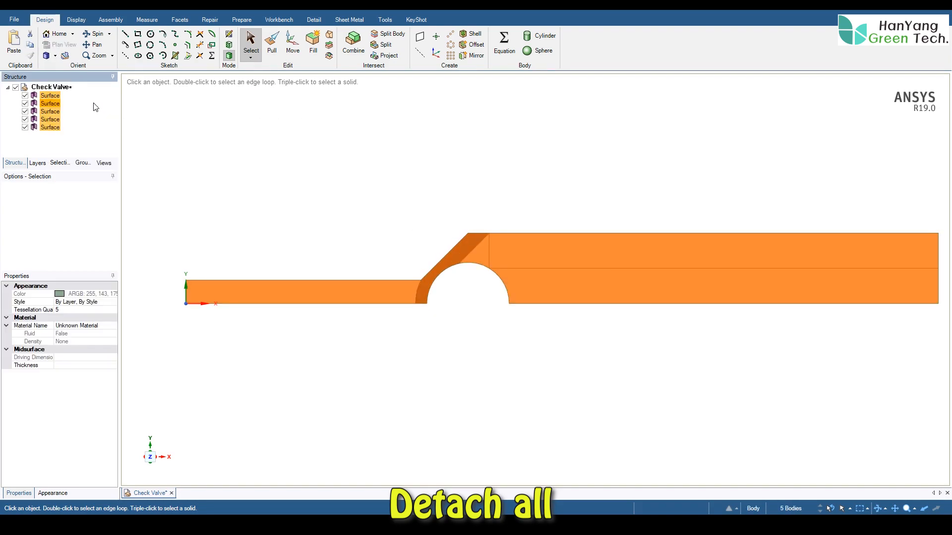
left_click(201, 166)
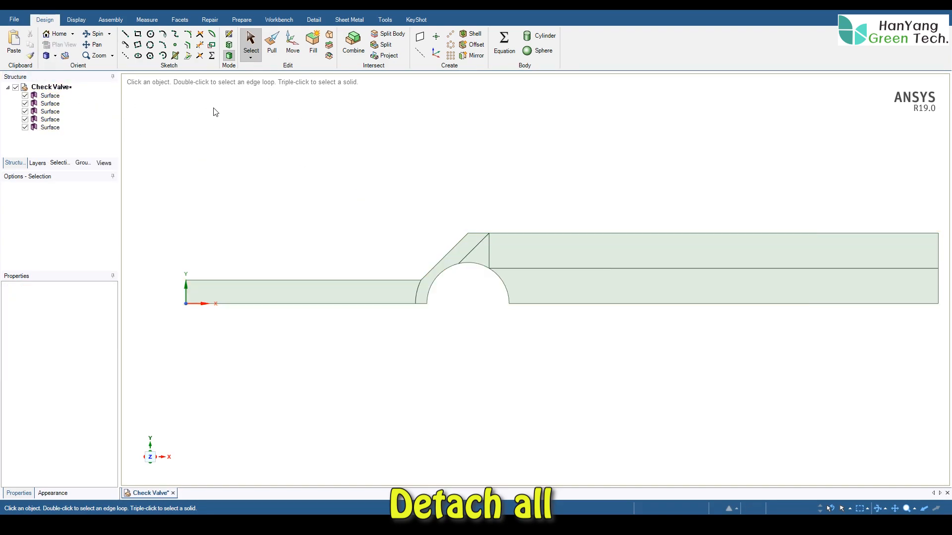
middle_click_drag(416, 170, 385, 176, "shift")
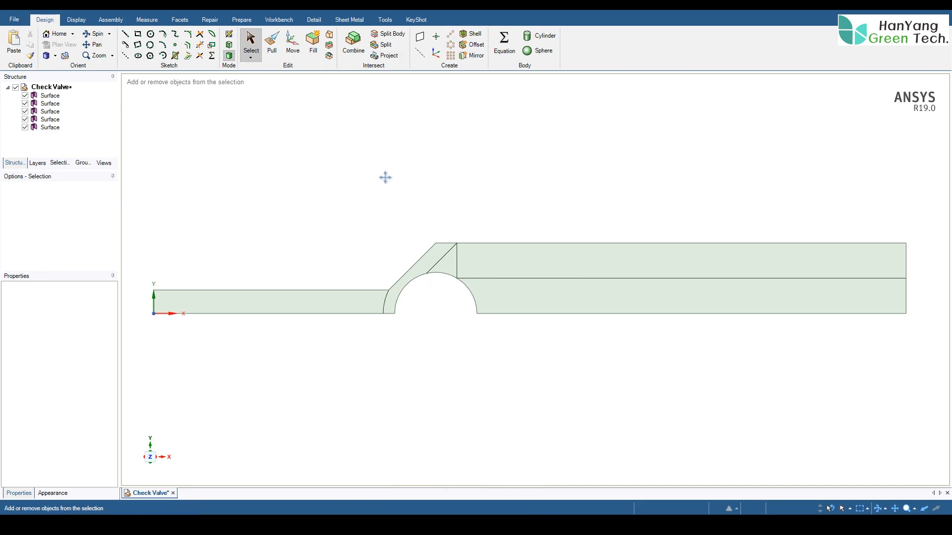
- Share the coincident topology between the surfaces with a 0.1 mm tolerance, and save the Check Valve model
left_click(278, 19)
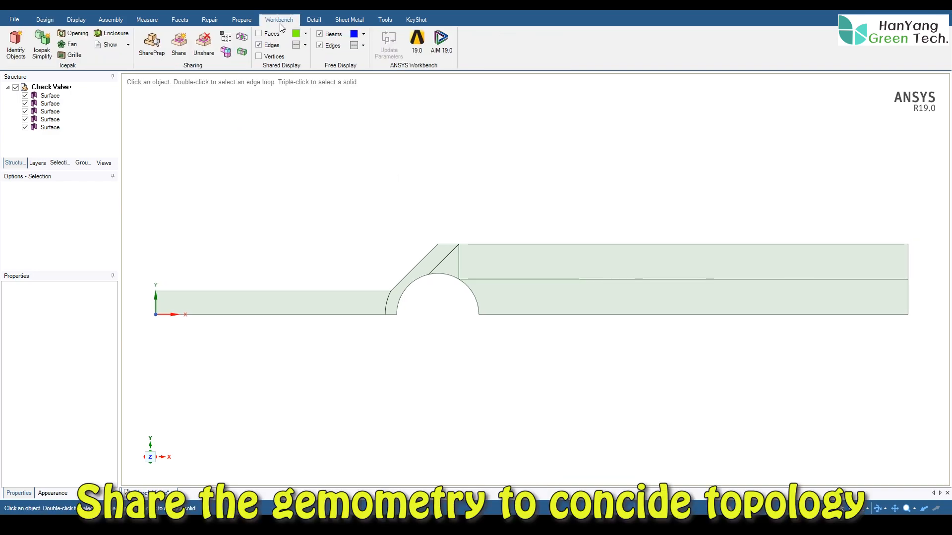
left_click(180, 44)
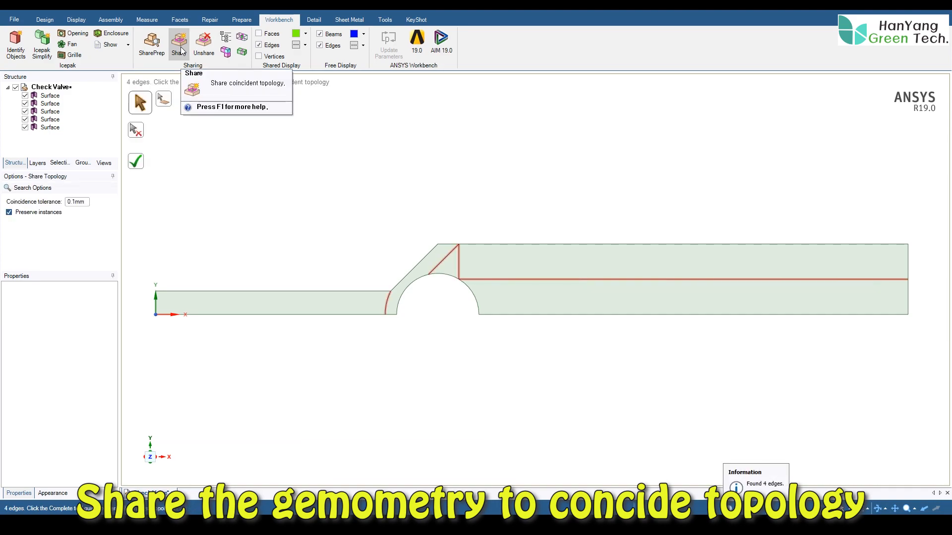
left_click(135, 160)
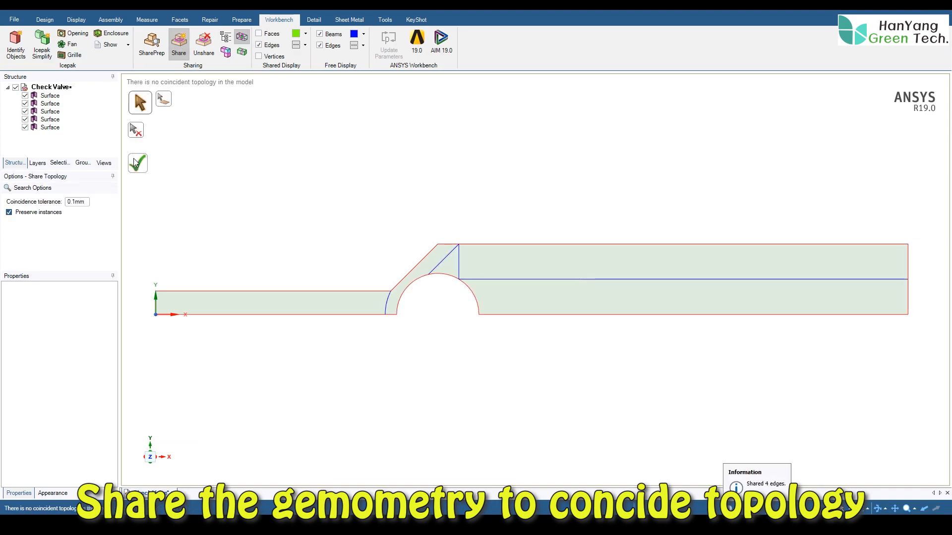
left_click(45, 19)
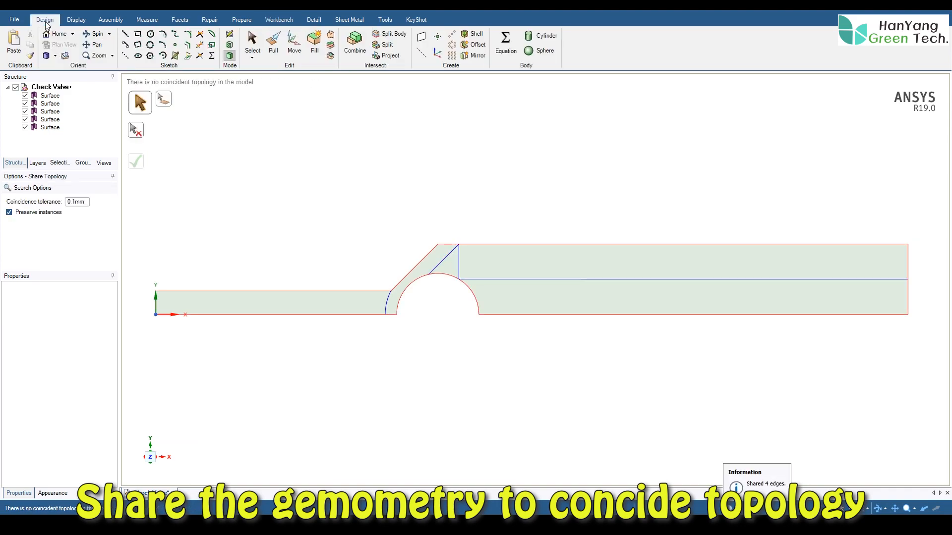
left_click(252, 44)
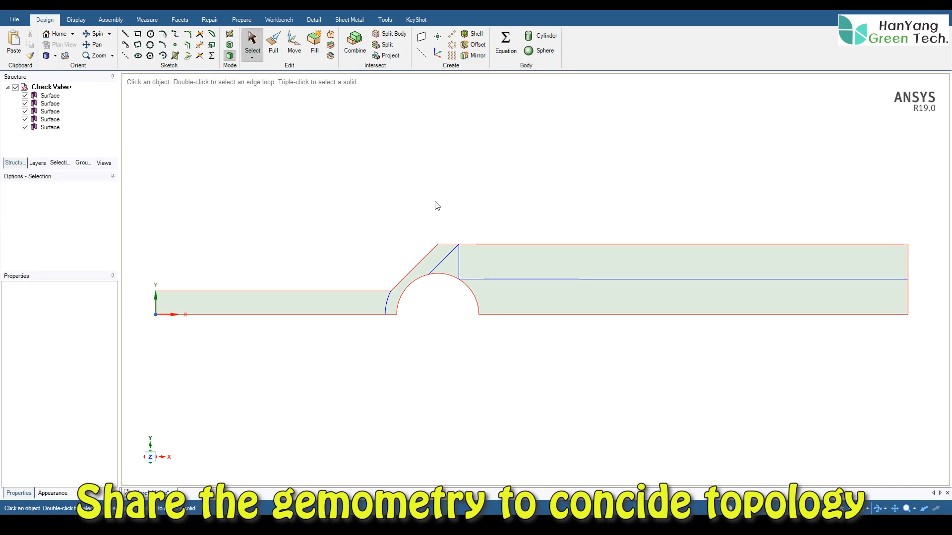
key("ctrl+s")
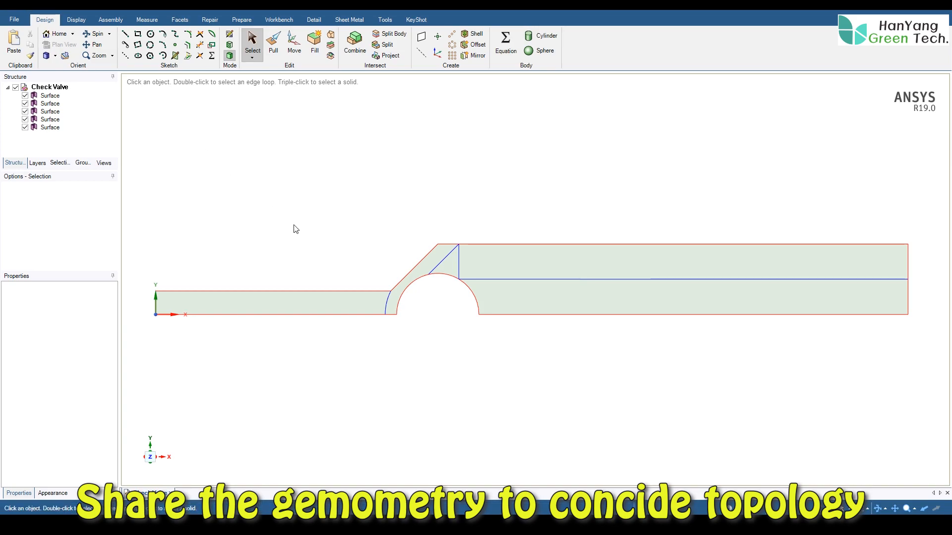
- Switch to ANSYS Meshing and set the Fluid/Solid property of all five Check Valve surfaces to Fluid
key("alt")
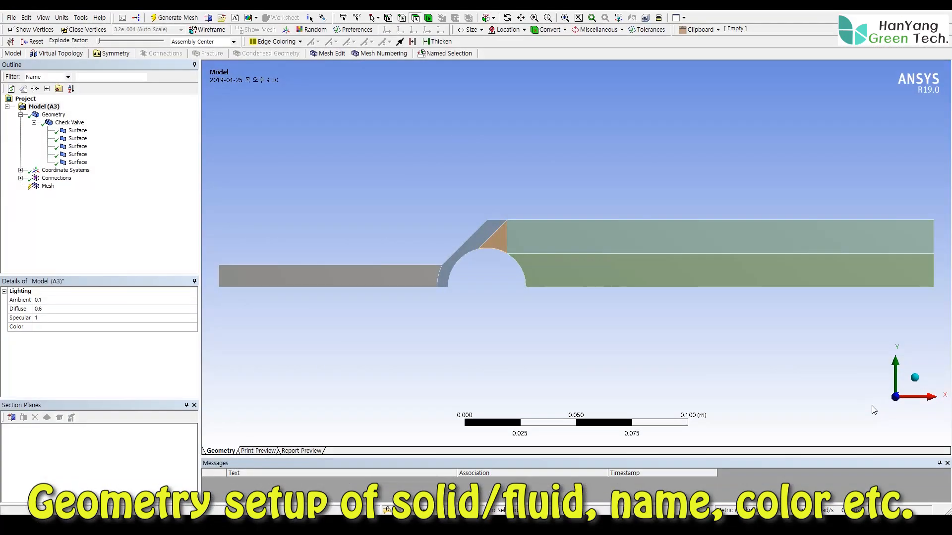
left_click(75, 131)
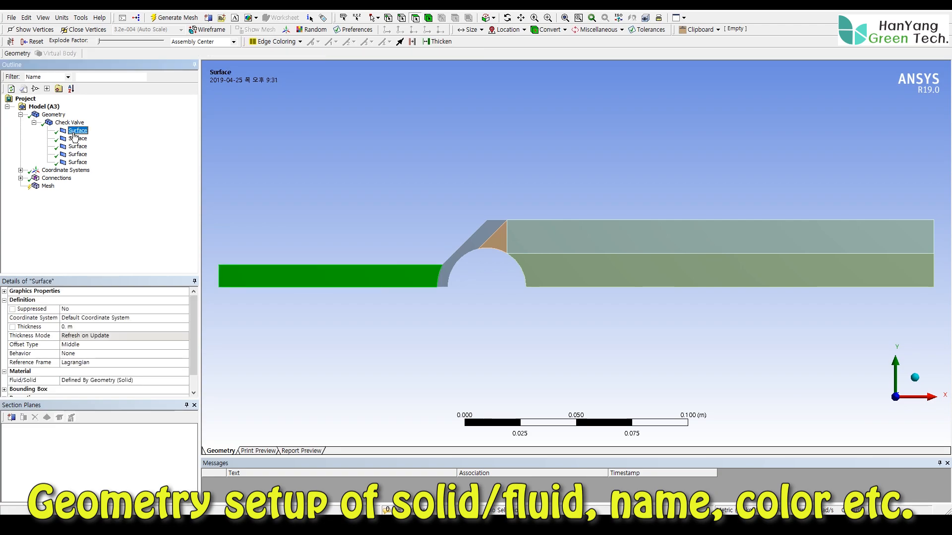
left_click(81, 163, "shift")
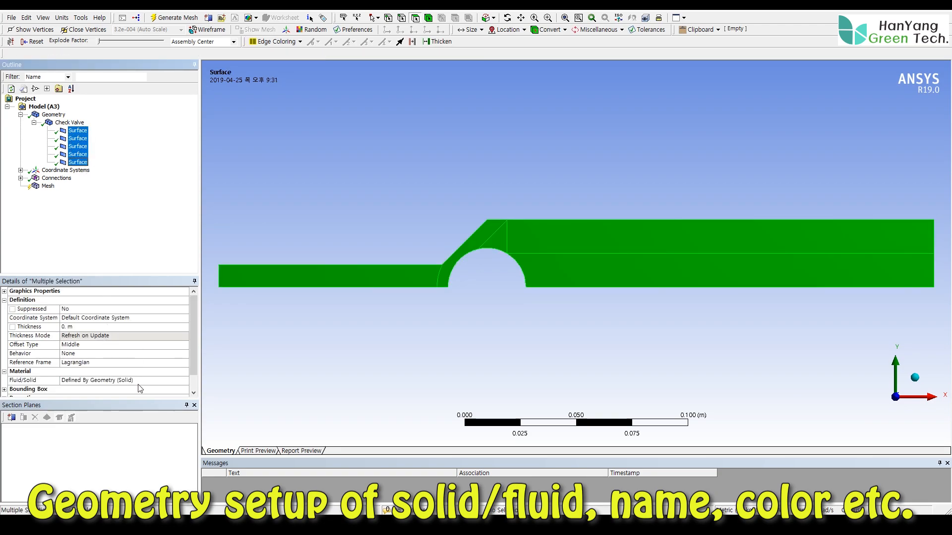
left_click(124, 381)
left_click(184, 381)
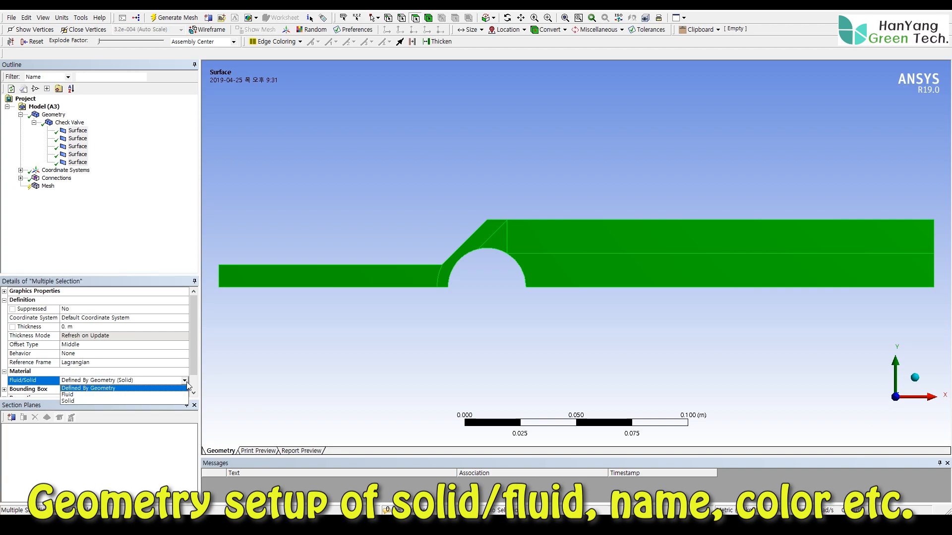
left_click(69, 394)
- Change the display color of all five surfaces to light cyan
left_click(4, 292)
left_click(76, 320)
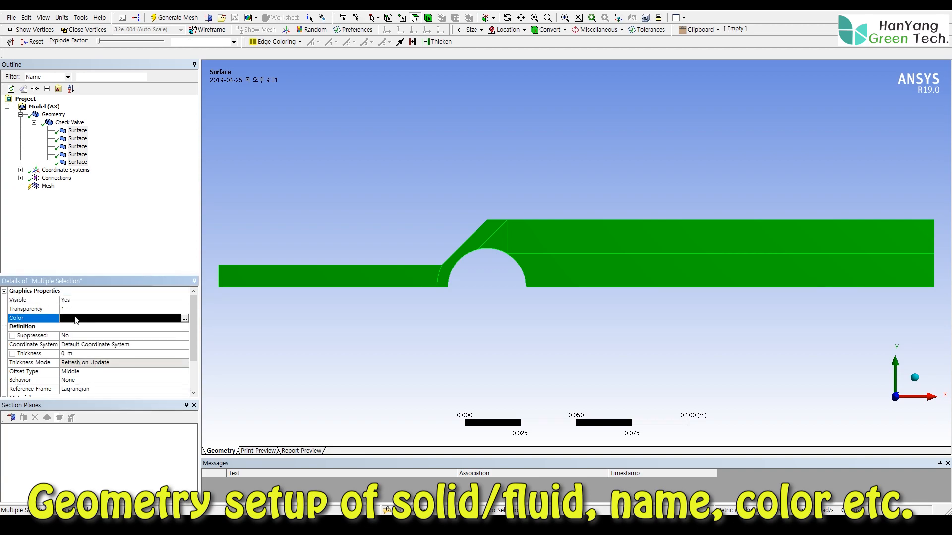
left_click(184, 318)
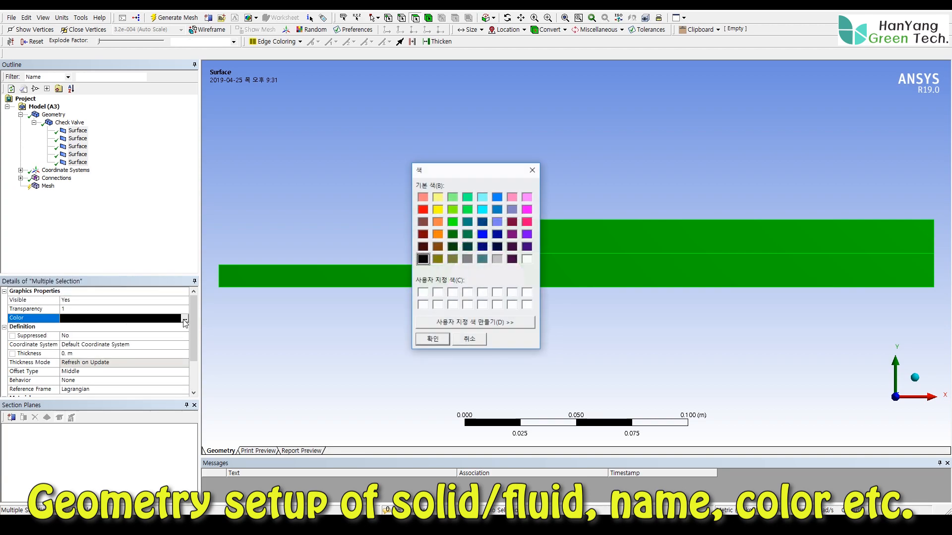
left_click(483, 196)
left_click(432, 338)
- Check which region of the model each Check Valve surface body corresponds to, and inspect the commands available for the narrow pipe surface
left_click(69, 123)
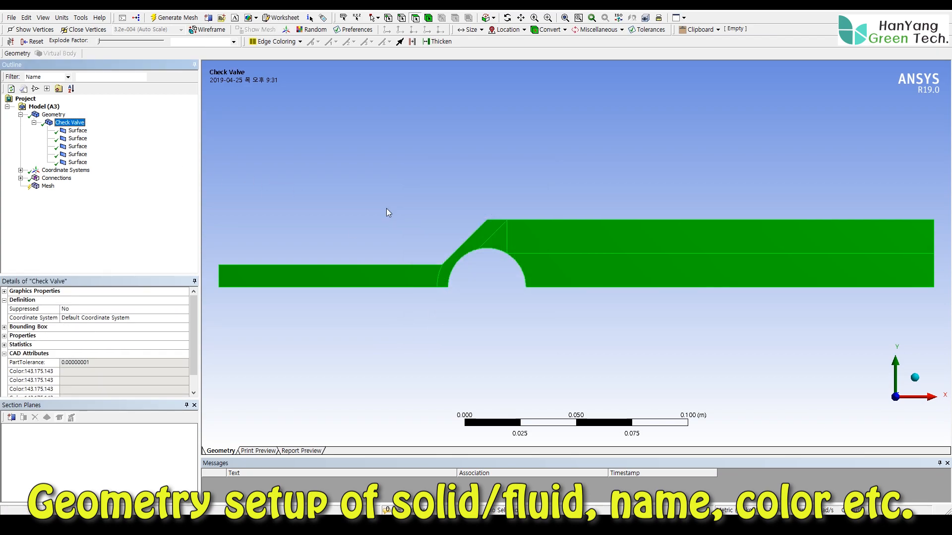
left_click(345, 277)
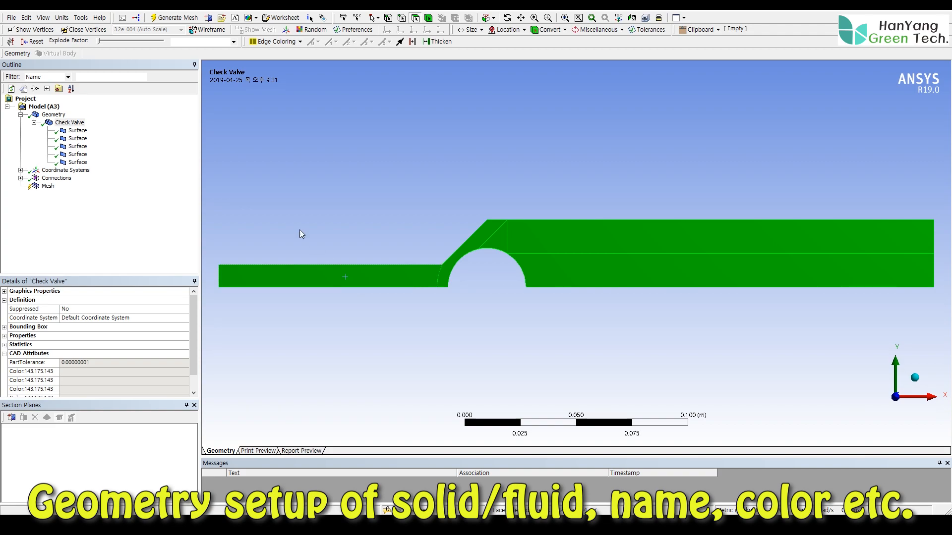
left_click(78, 130)
left_click(79, 139)
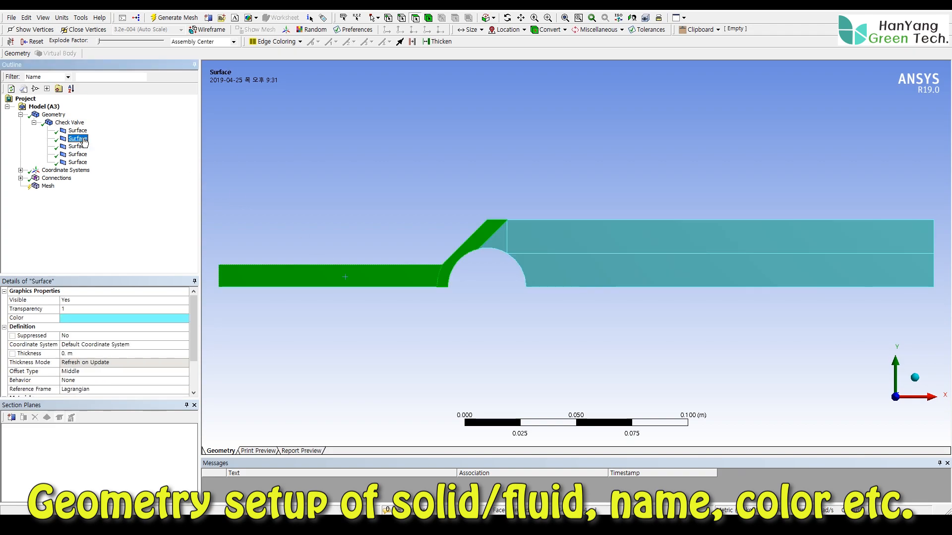
left_click(53, 114)
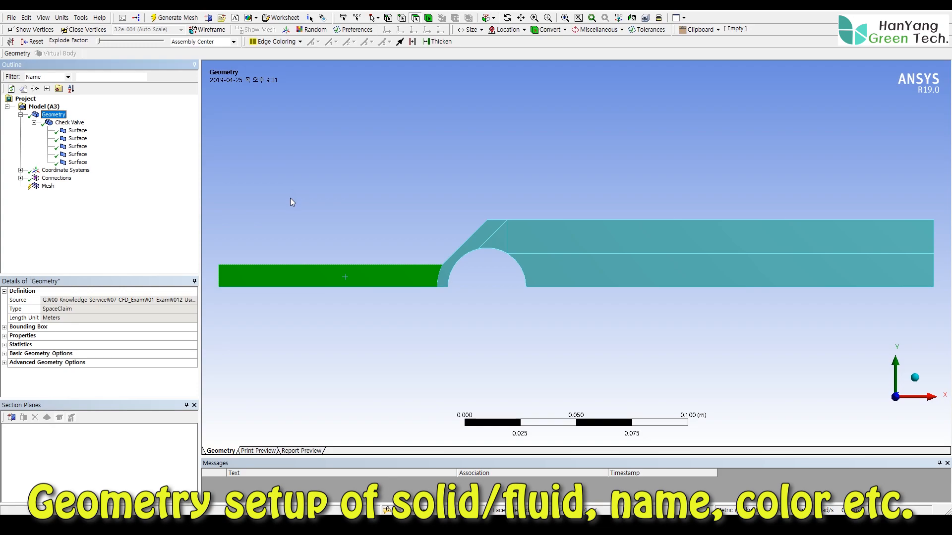
left_click(290, 200)
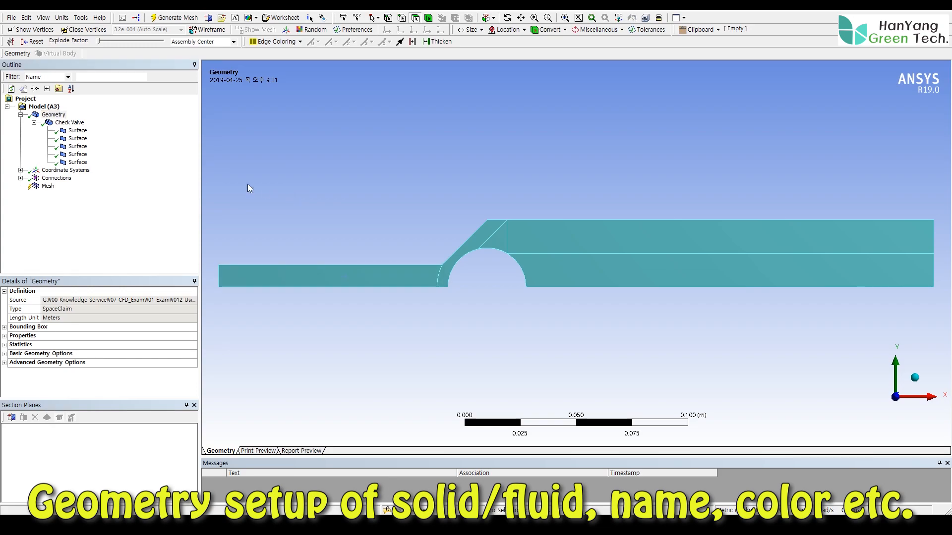
left_click(298, 274)
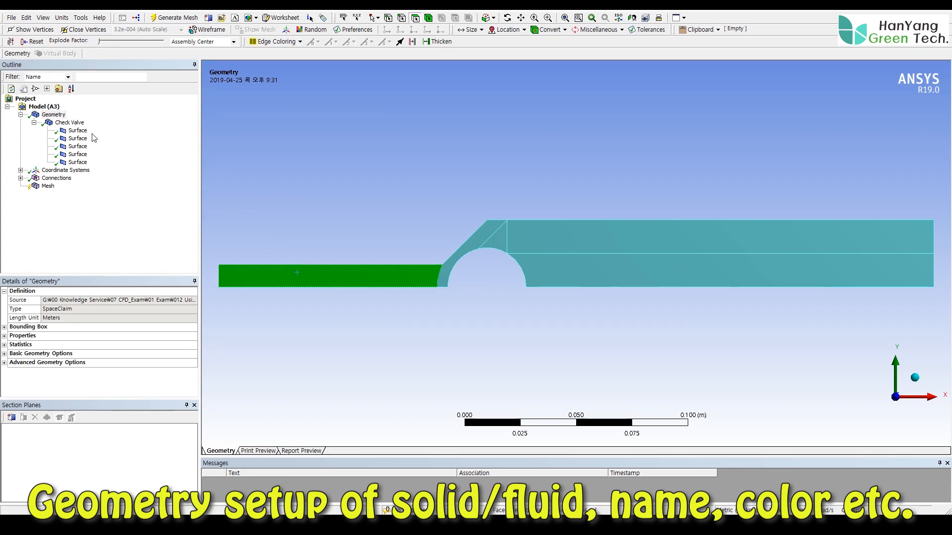
right_click(288, 281)
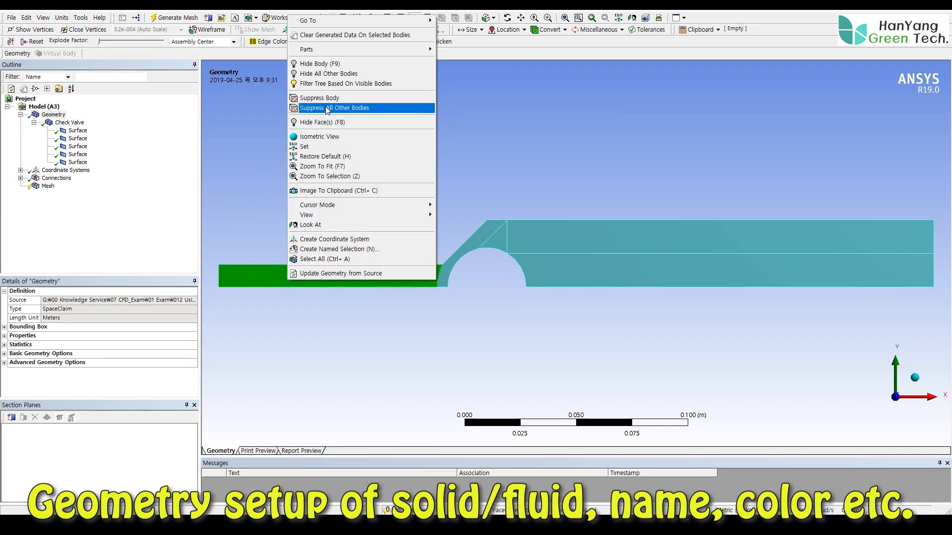
left_click(260, 151)
- Rename the narrow inlet pipe's surface body as fluid-inlet
left_click(80, 131)
right_click(81, 132)
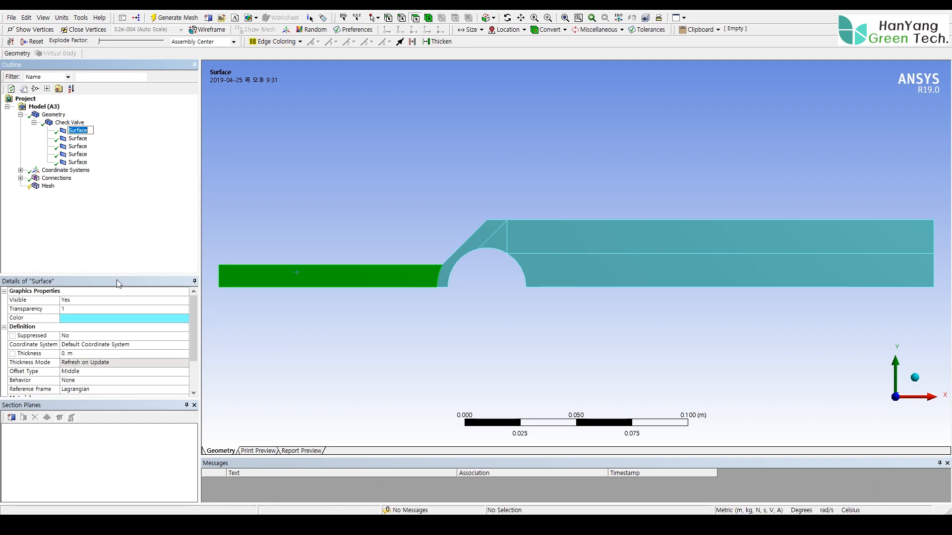
type("fluid-inlet")
key("Return")
- Rename the four remaining surface bodies together as fluid-move
left_click(78, 139)
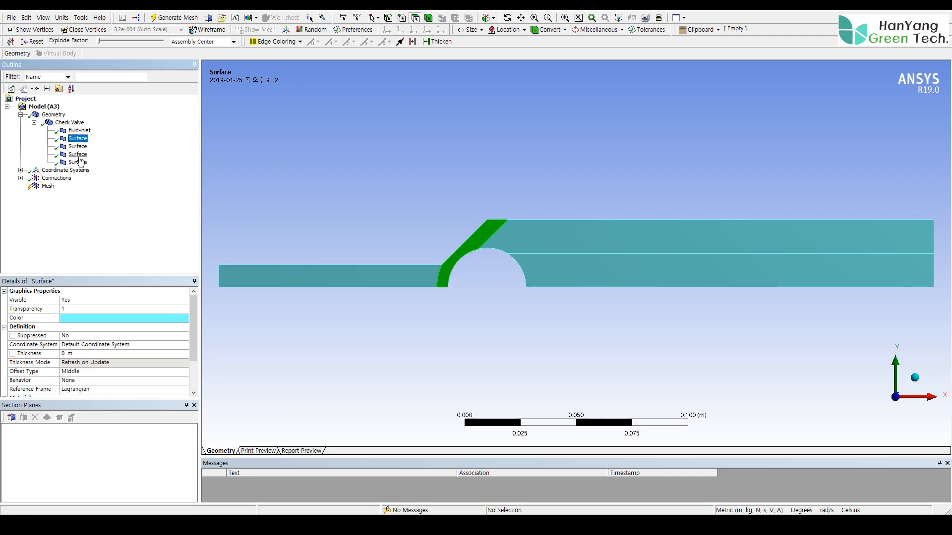
left_click(79, 162, "shift")
right_click(79, 165)
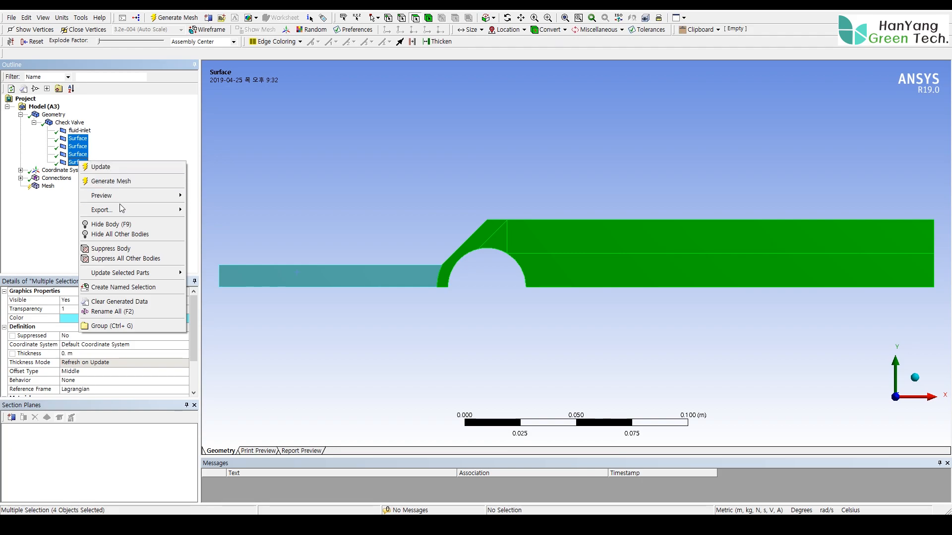
left_click(113, 312)
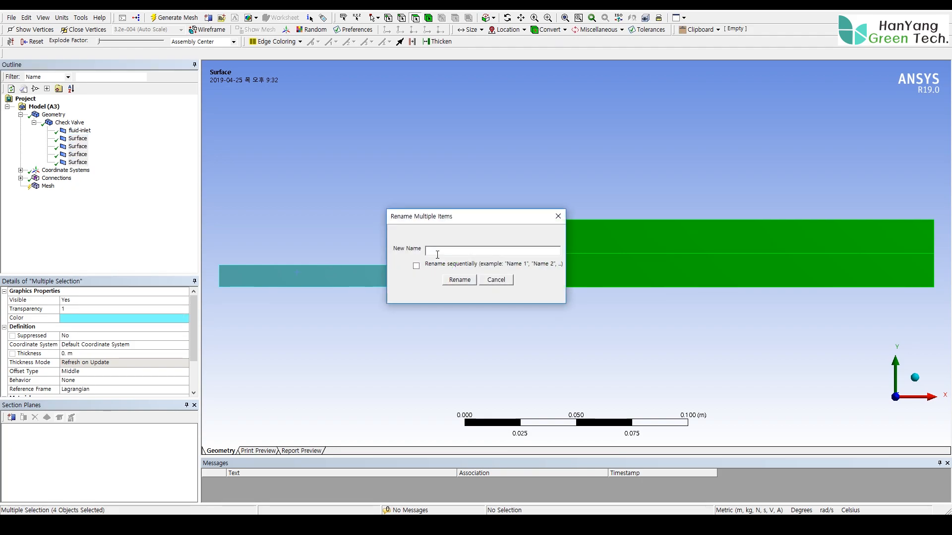
type("fluid-move")
key("Return")
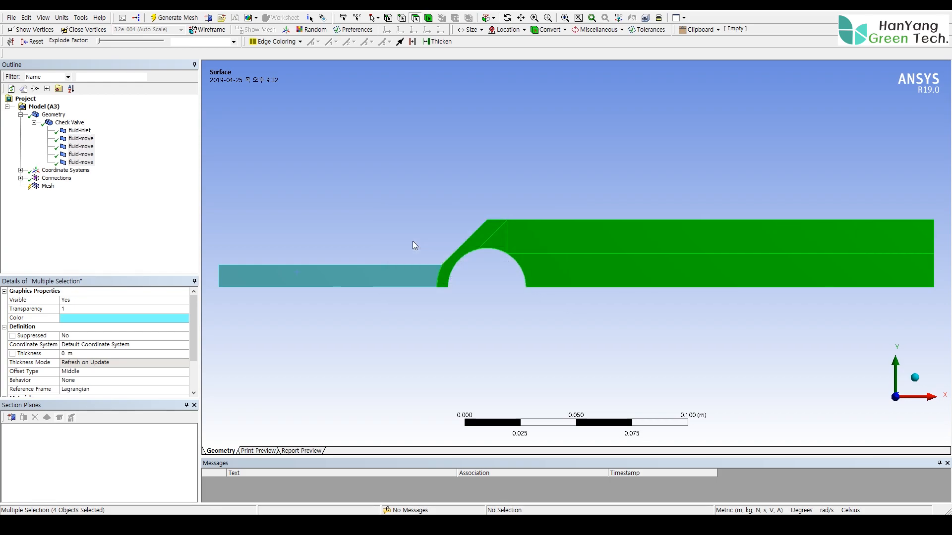
- Delete the Contacts group from Connections and open the mesh settings
double_click(50, 122)
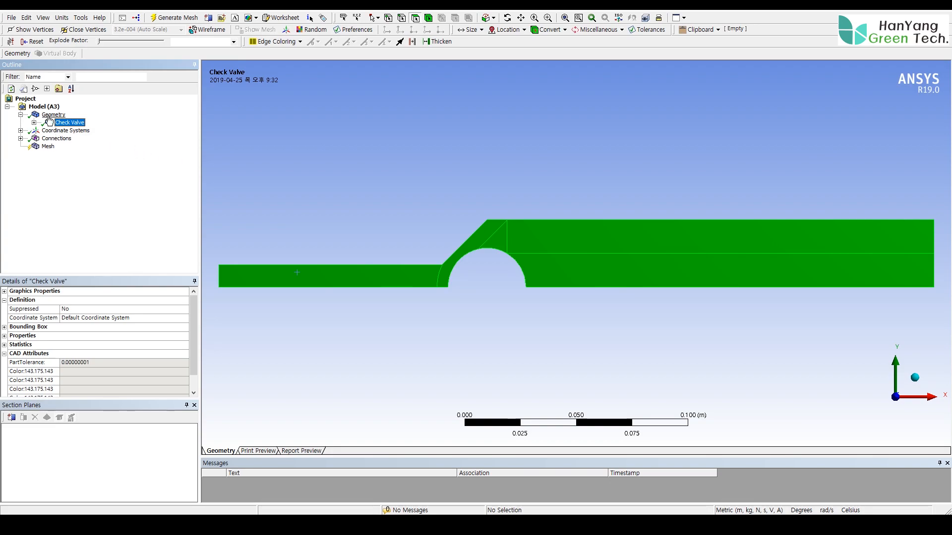
left_click(51, 115)
left_click(20, 138)
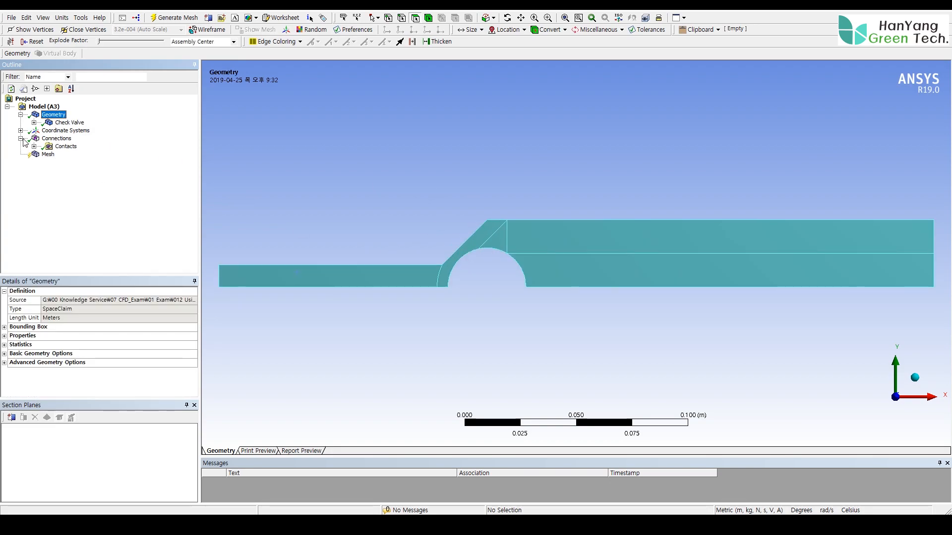
left_click(66, 146)
right_click(56, 148)
left_click(102, 249)
left_click(472, 297)
left_click(48, 146)
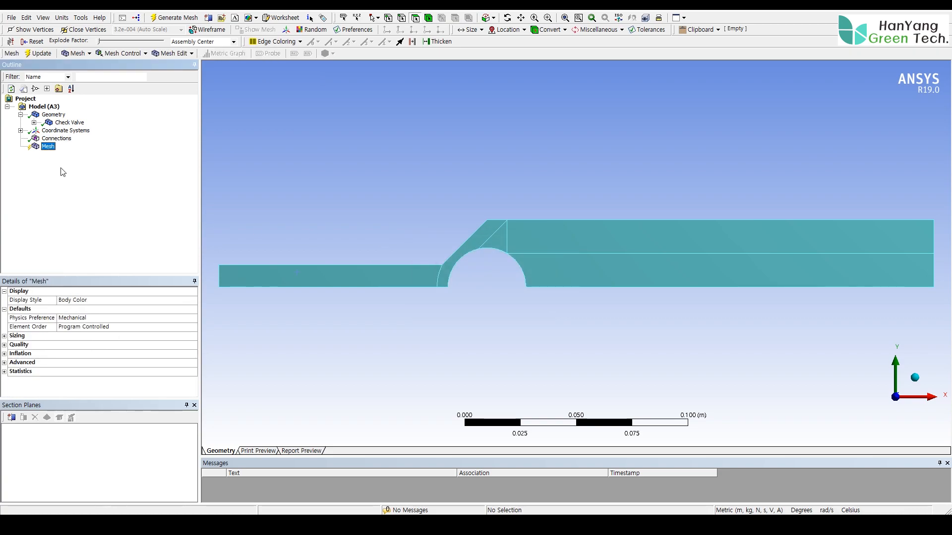
- Set the mesh physics preference to CFD
left_click(95, 317)
left_click(193, 318)
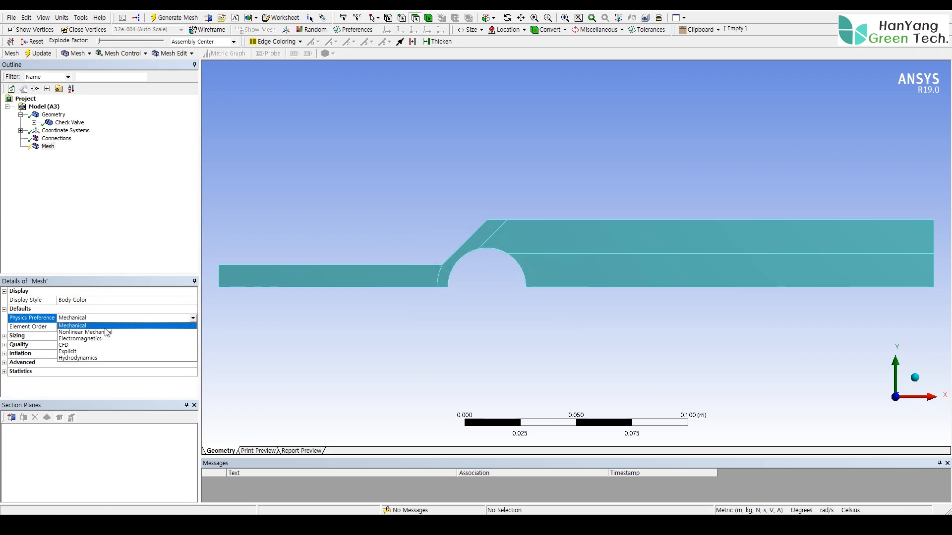
left_click(105, 331)
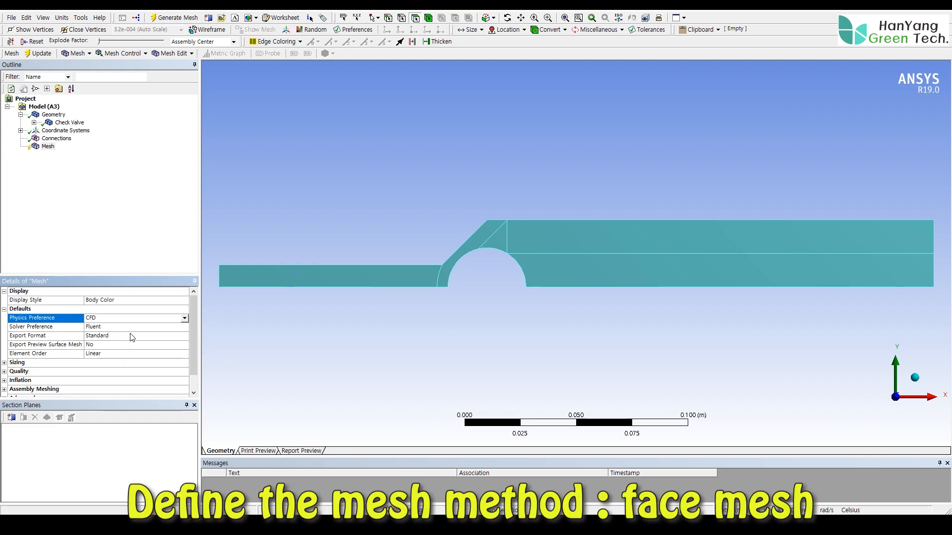
- Insert a Face Meshing control on the mesh and scope it to all five faces of the check valve geometry
left_click(48, 147)
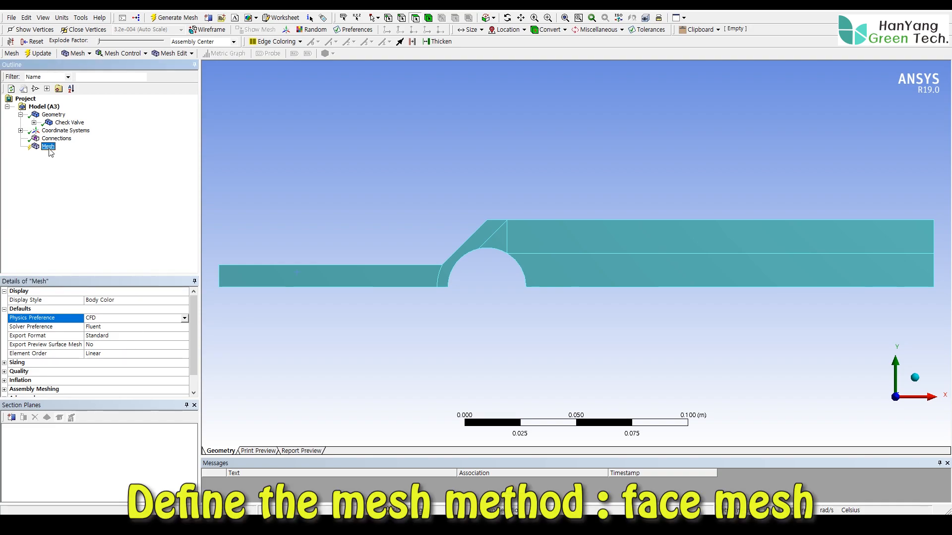
right_click(50, 153)
mouse_move(69, 155)
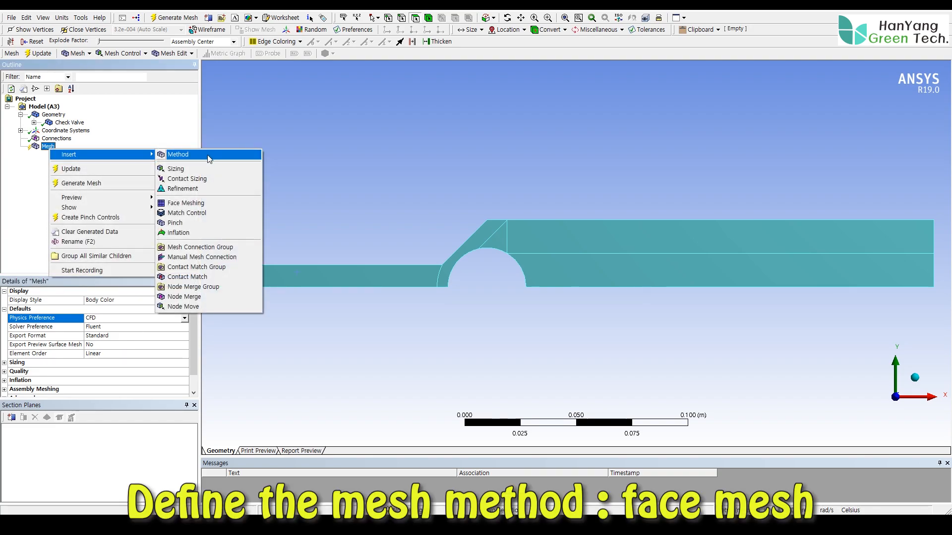
left_click(186, 203)
left_click(111, 310)
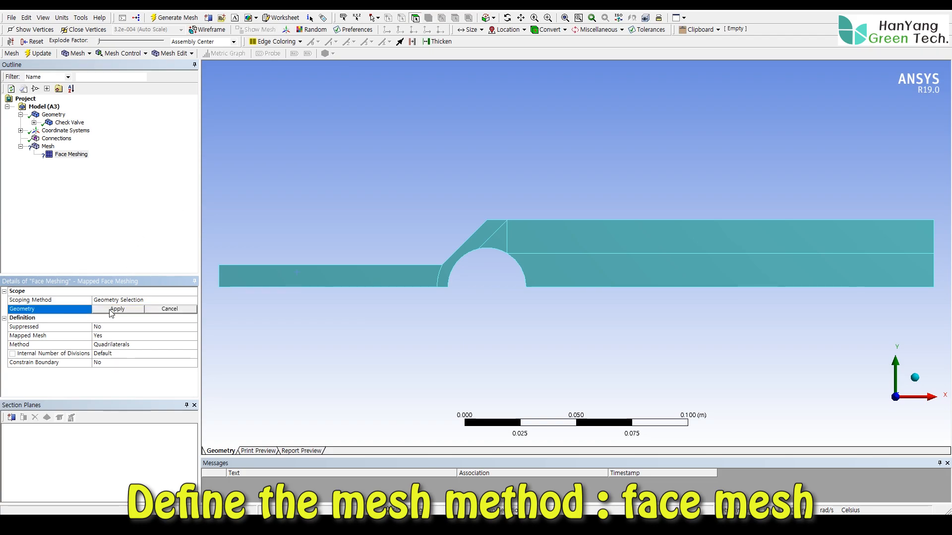
left_click(335, 279)
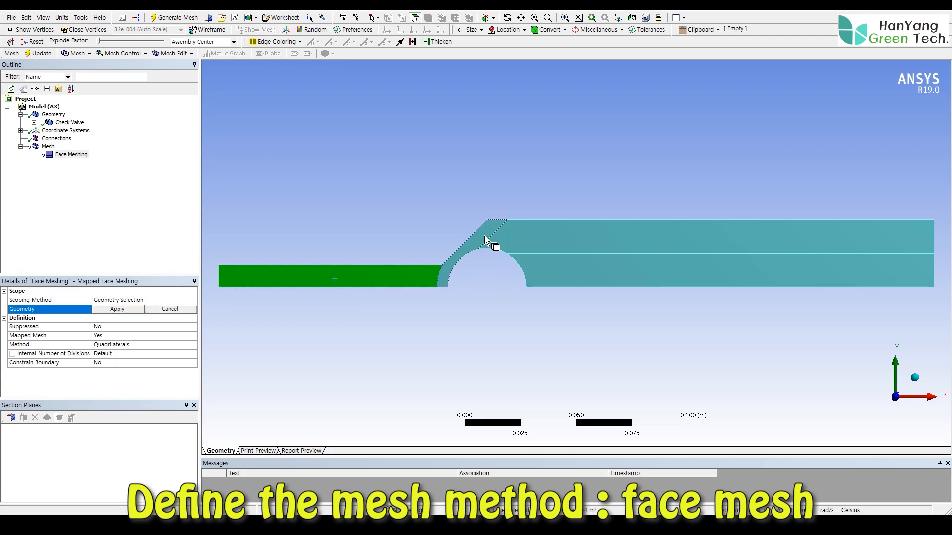
left_click(496, 239, "ctrl")
left_click(552, 248, "ctrl")
left_click(562, 275, "ctrl")
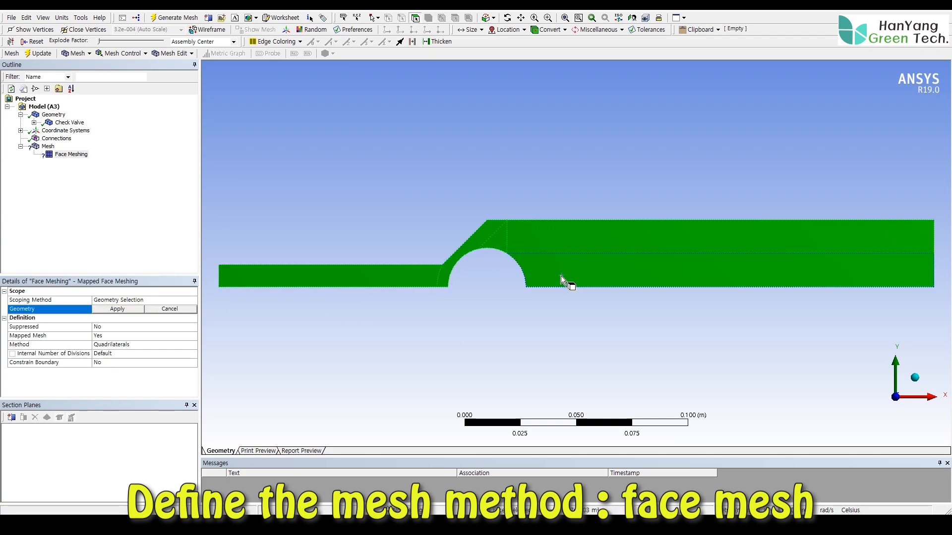
left_click(117, 309)
- Insert a Sizing control on the mesh and scope it to all five faces of the geometry
left_click(48, 147)
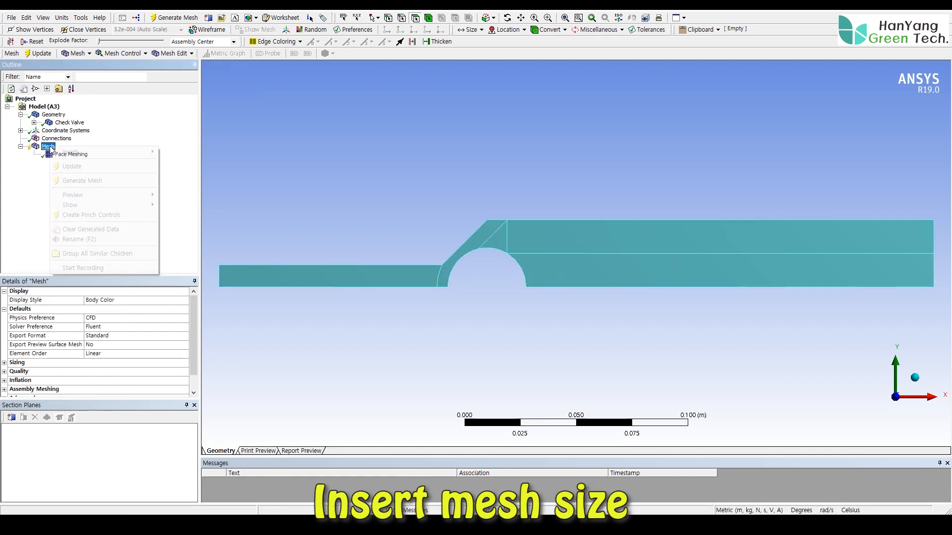
right_click(47, 147)
mouse_move(87, 152)
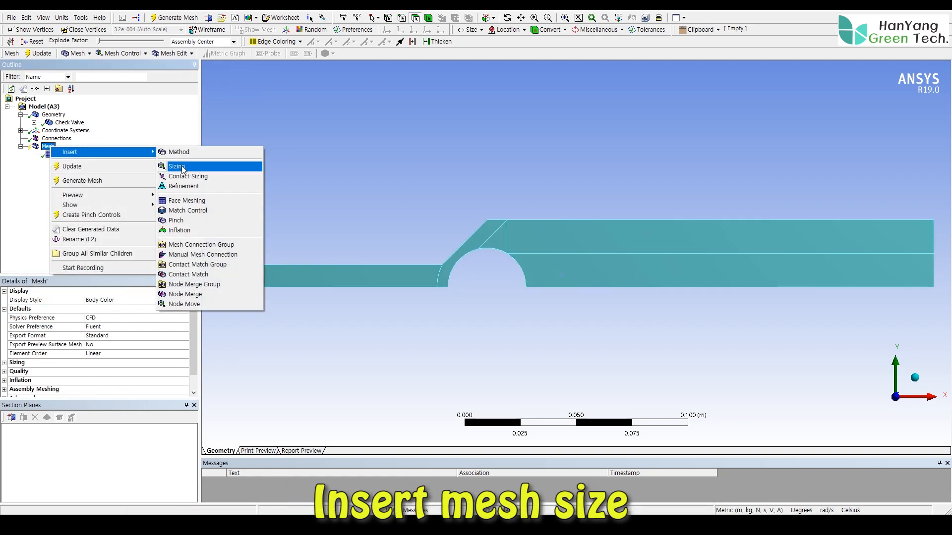
left_click(182, 169)
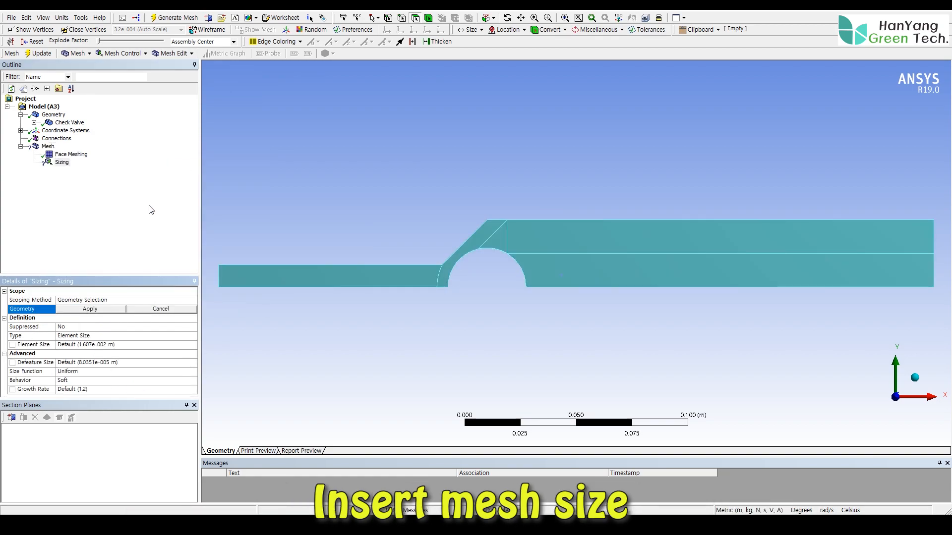
left_click(365, 275)
left_click(498, 239, "ctrl")
left_click(543, 239, "ctrl")
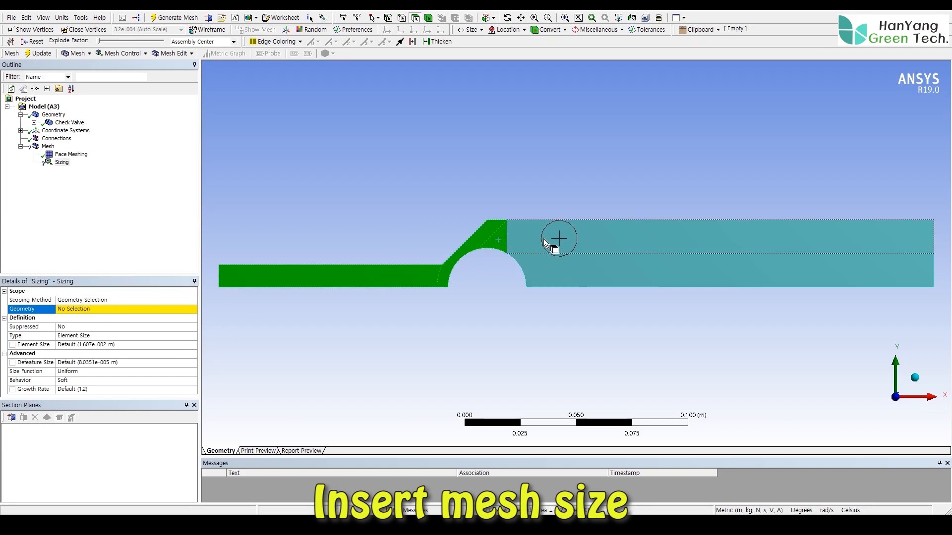
left_click(558, 272, "ctrl")
left_click(83, 309)
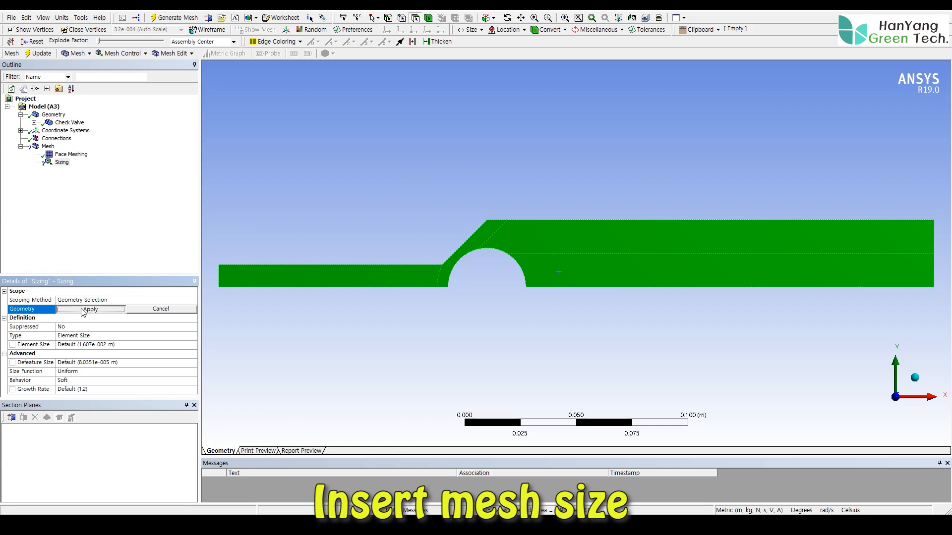
left_click(83, 310)
- Set the element size of the face sizing to 5e-4 m
left_click(74, 345)
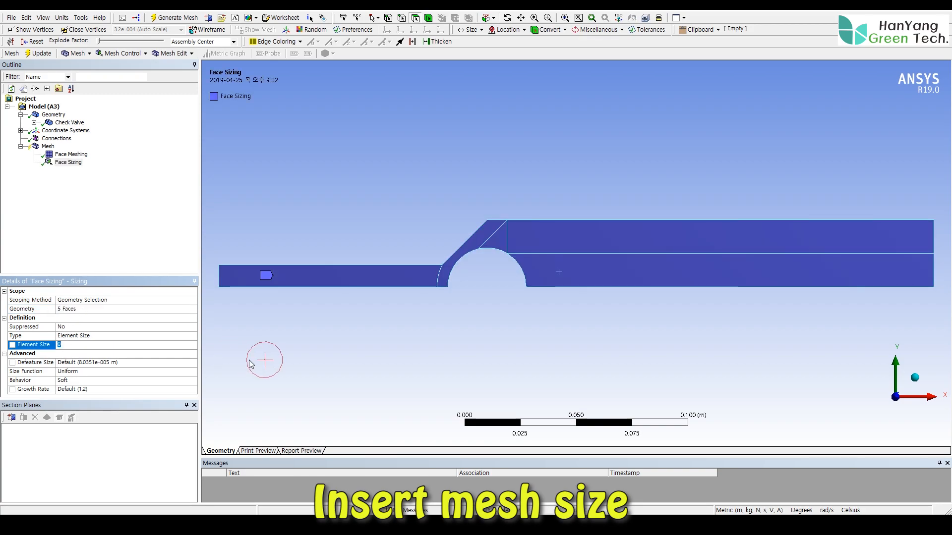
type(".000")
key("Return")
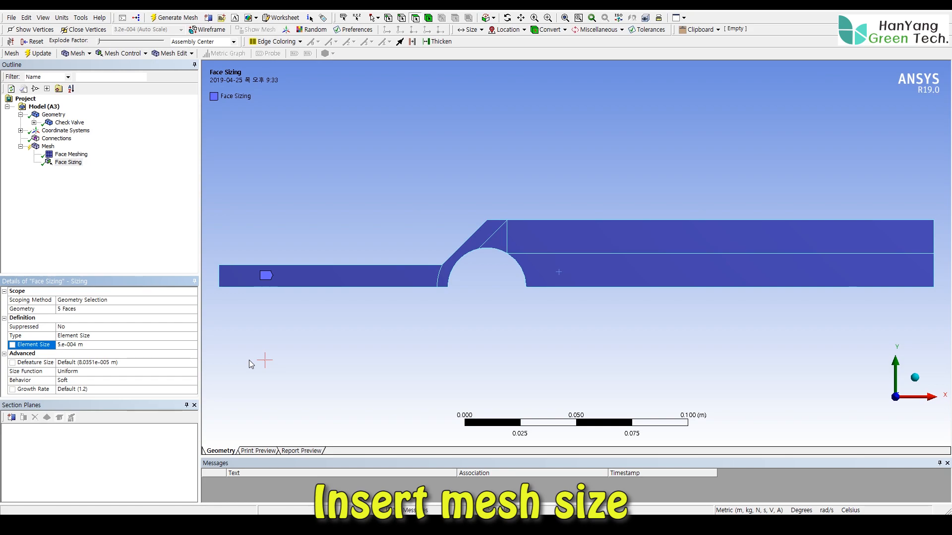
- Generate the mesh on only the slanted surface that wraps around the inlet side of the ball
left_click(51, 148)
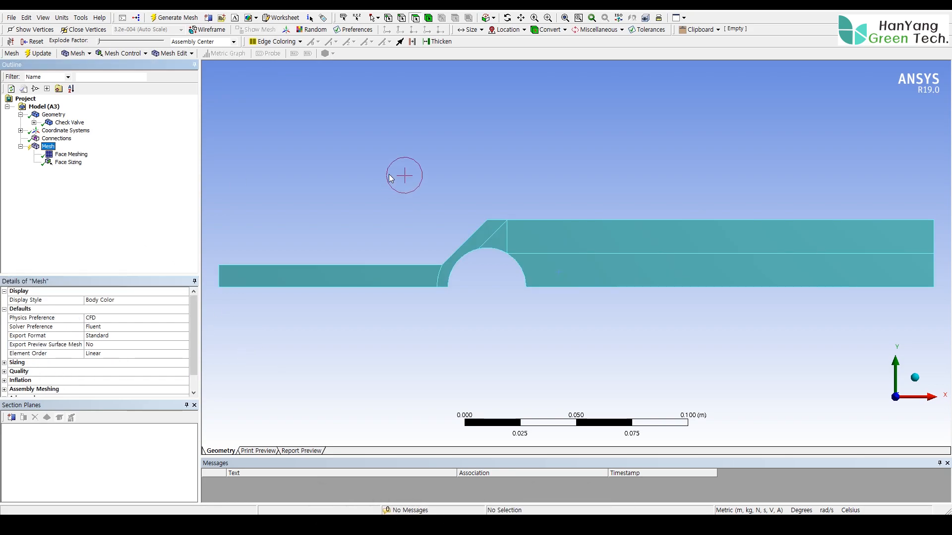
right_click(481, 237)
left_click(545, 268)
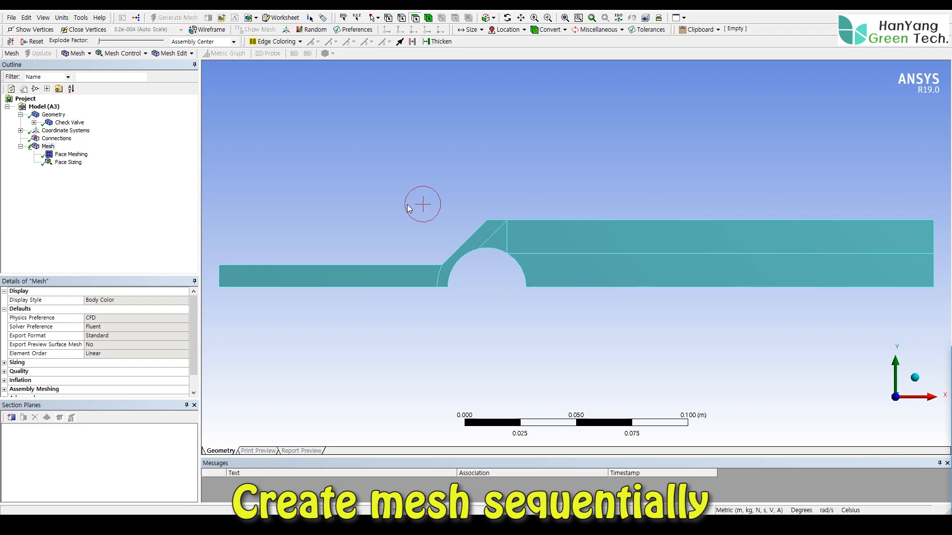
- Generate the mesh on the small triangular surface above the ball, beside the meshed slanted surface
middle_click_drag(472, 203, 500, 204, "ctrl")
scroll(497, 236, "down", 2)
scroll(466, 288, "up", 11)
middle_click_drag(425, 308, 513, 320, "ctrl")
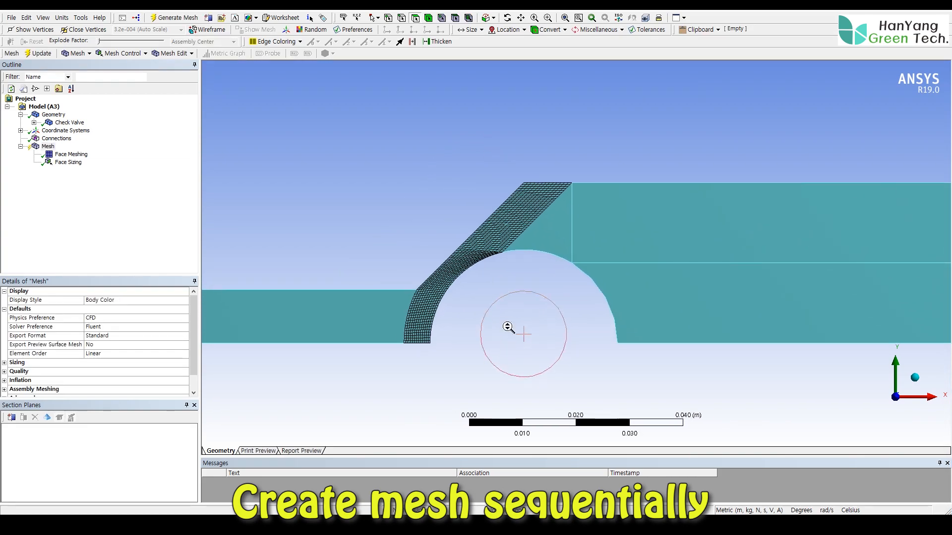
scroll(508, 336, "up", 2)
scroll(489, 320, "up", 2)
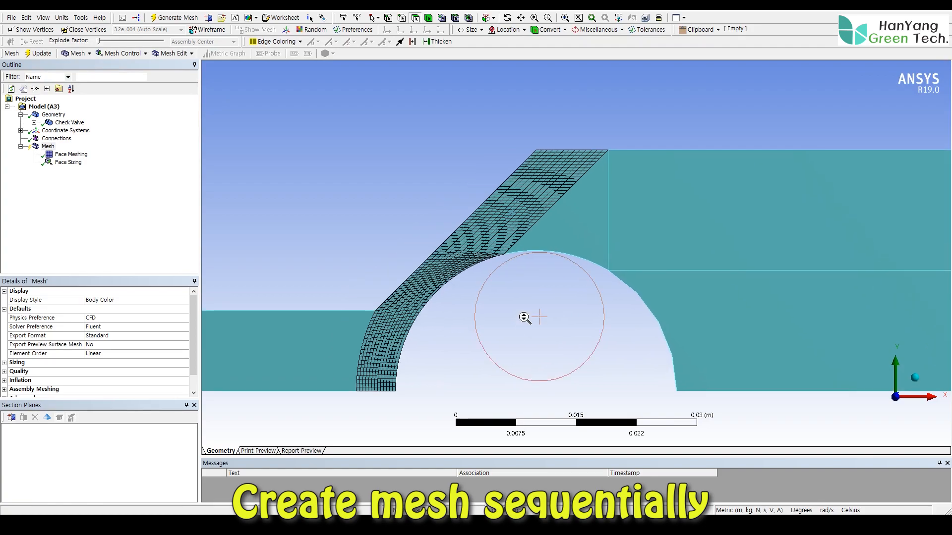
left_click(567, 237)
right_click(566, 233)
left_click(578, 264)
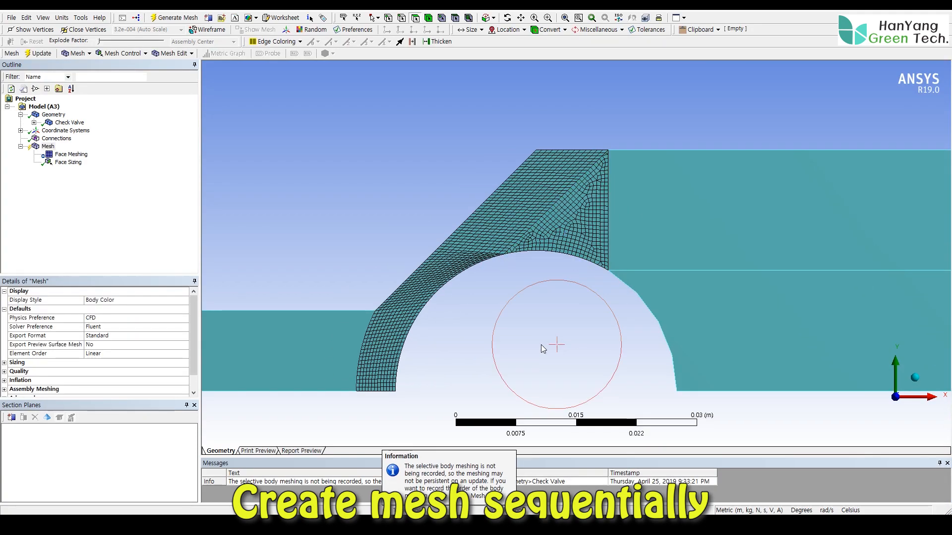
- Generate the mesh on the upper and lower surfaces of the wide downstream pipe, one body at a time, upper first
left_click(667, 219)
right_click(667, 218)
left_click(708, 248)
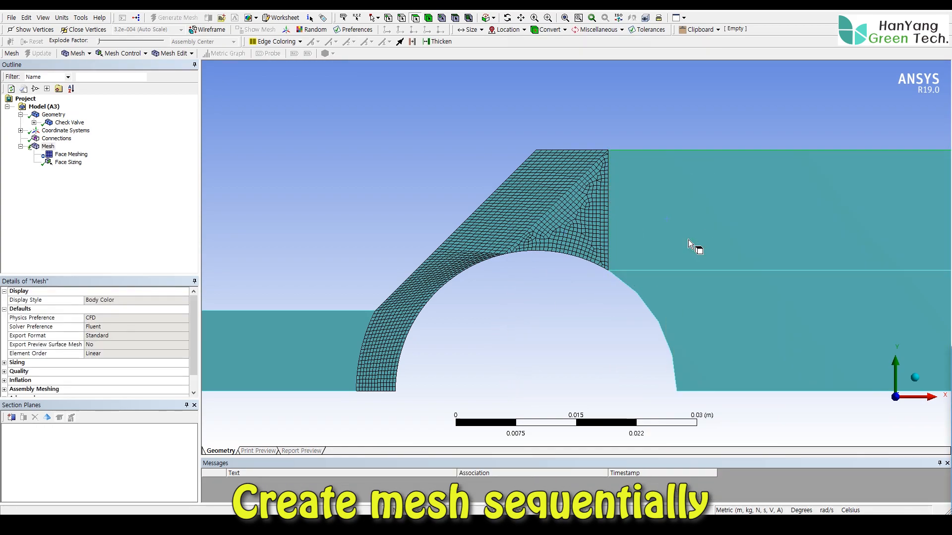
left_click(734, 314)
right_click(733, 314)
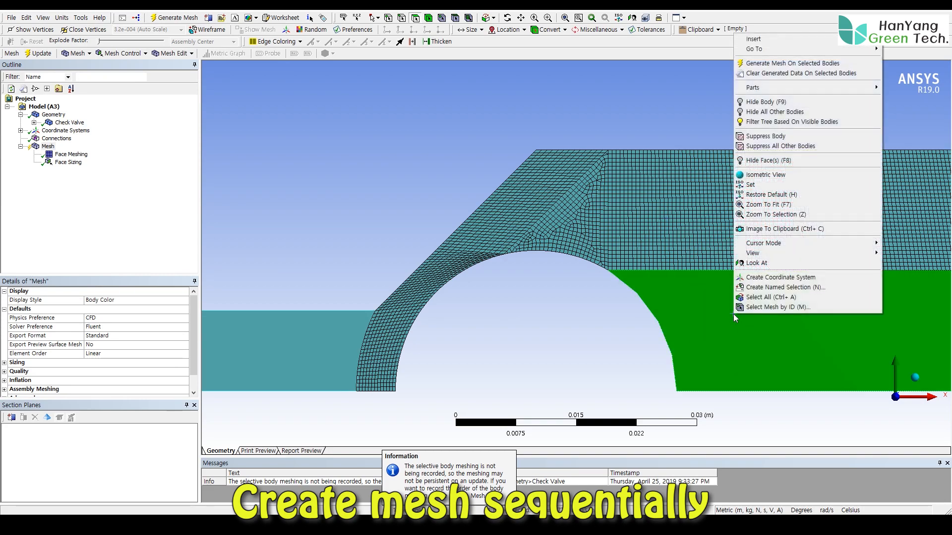
left_click(760, 65)
left_click(405, 138)
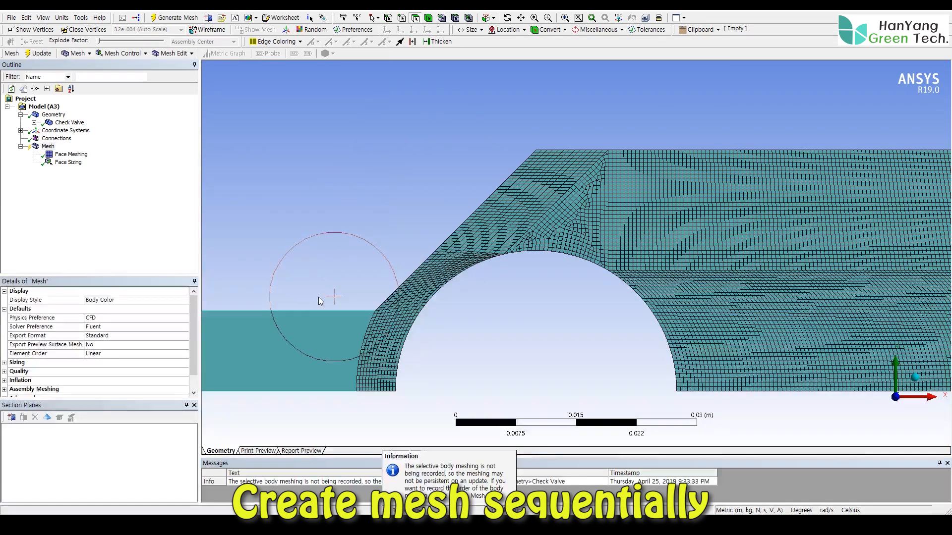
- Generate the mesh on the narrow inlet pipe's surface body
left_click(300, 329)
right_click(300, 330)
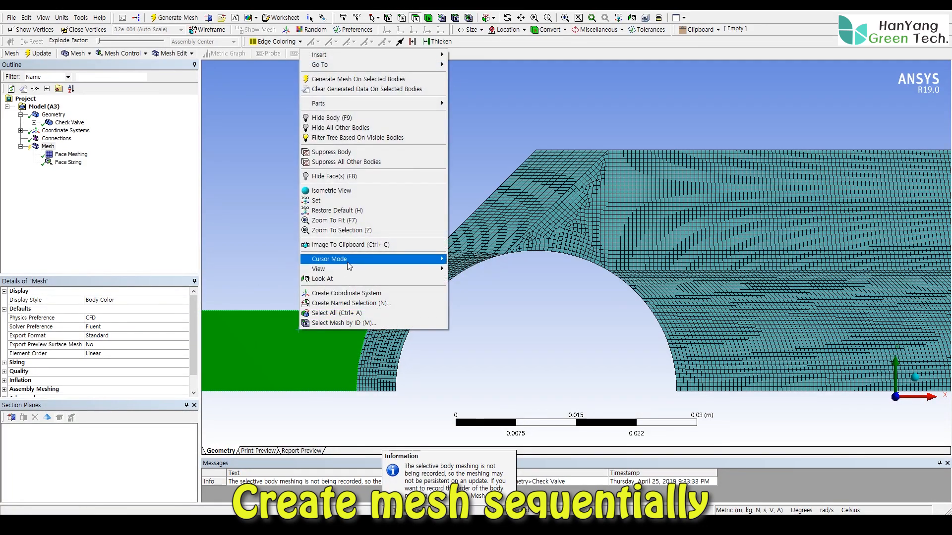
left_click(347, 79)
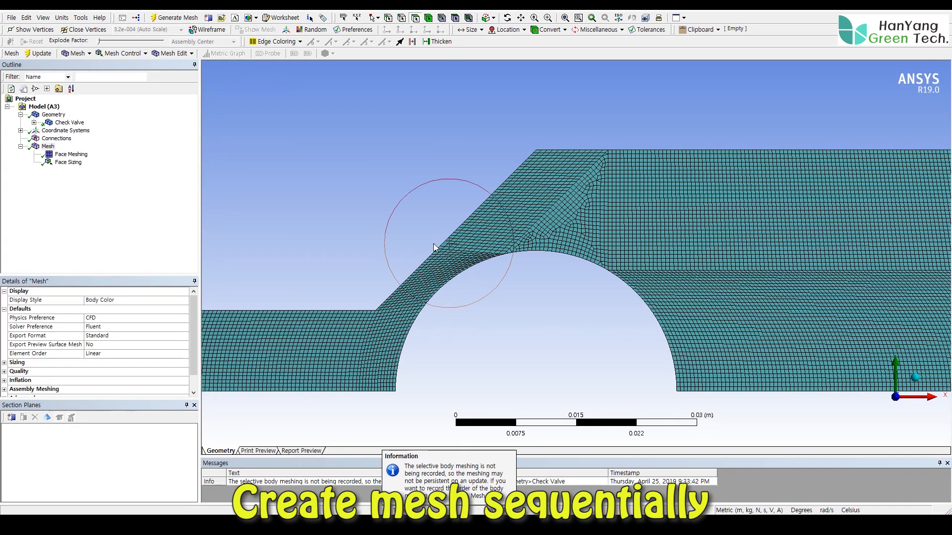
- Create a named selection called inlet on the vertical edge at the open end of the narrow pipe
left_click(564, 18)
middle_click_drag(454, 207, 498, 185, "ctrl")
scroll(500, 198, "down", 1)
scroll(506, 238, "up", 2)
scroll(506, 241, "up", 5)
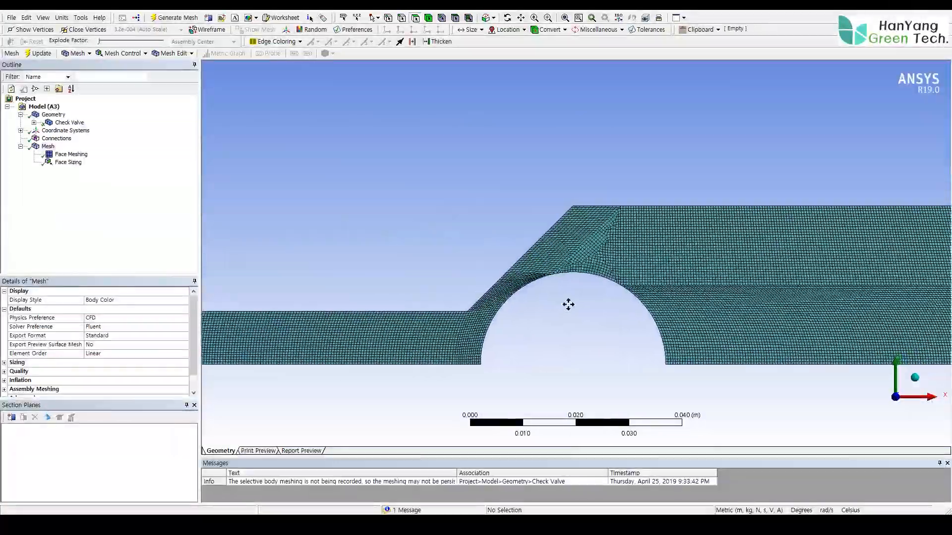
middle_click_drag(565, 287, 560, 353, "shift")
left_click(53, 115)
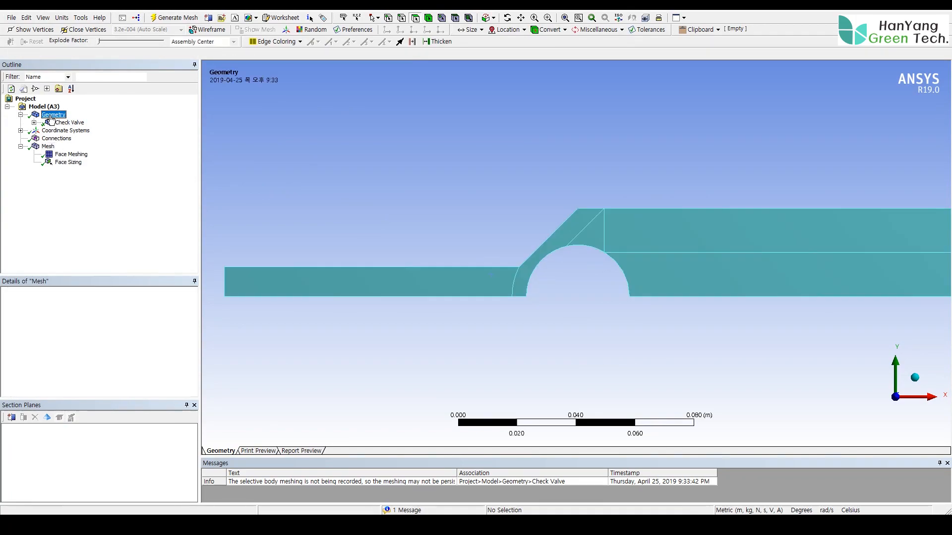
left_click(402, 19)
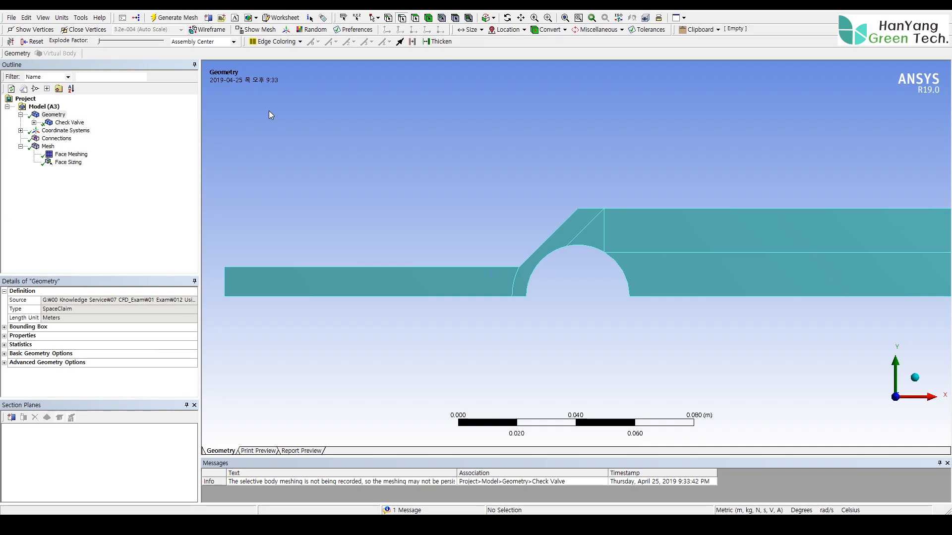
right_click(225, 284)
left_click(278, 243)
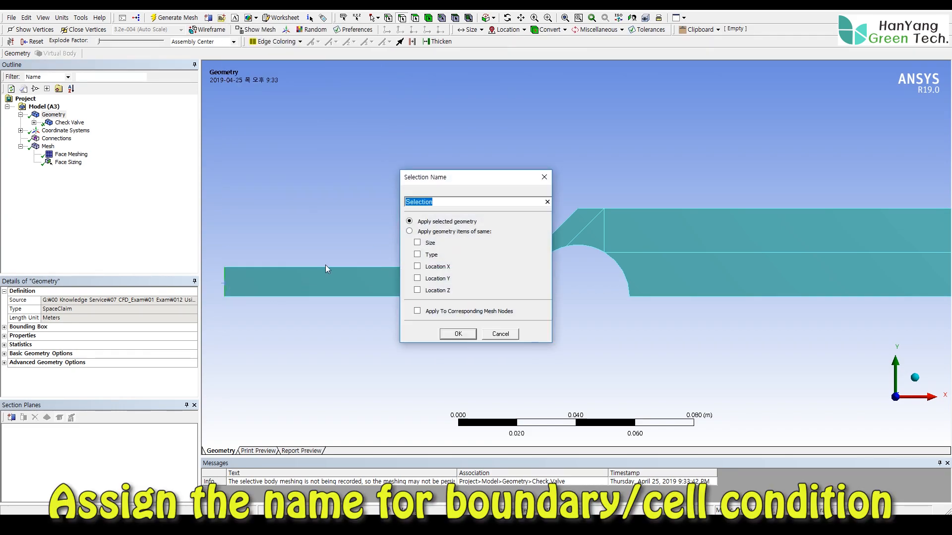
type("inlet")
left_click(455, 334)
- Create a named selection called axis-inlet on the bottom edge of the narrow inlet pipe
left_click(402, 296)
right_click(402, 296)
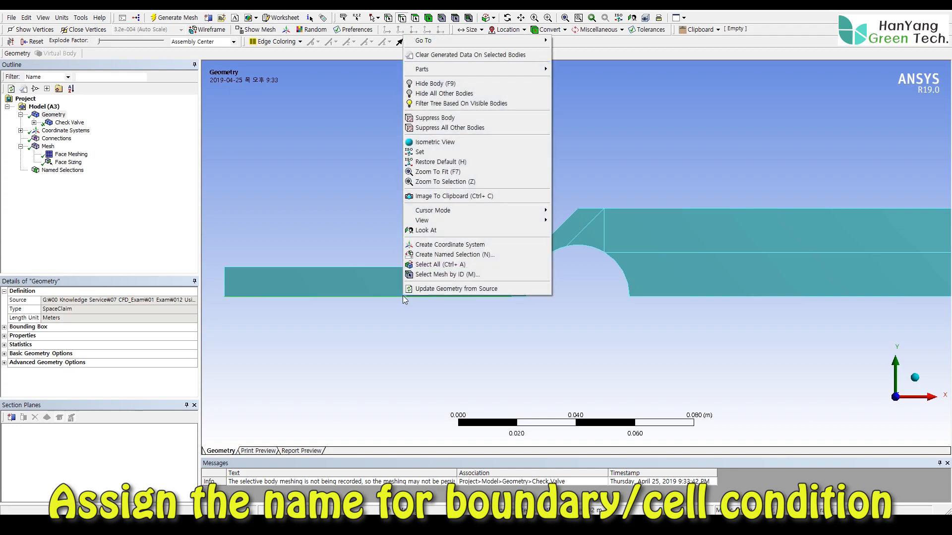
left_click(439, 255)
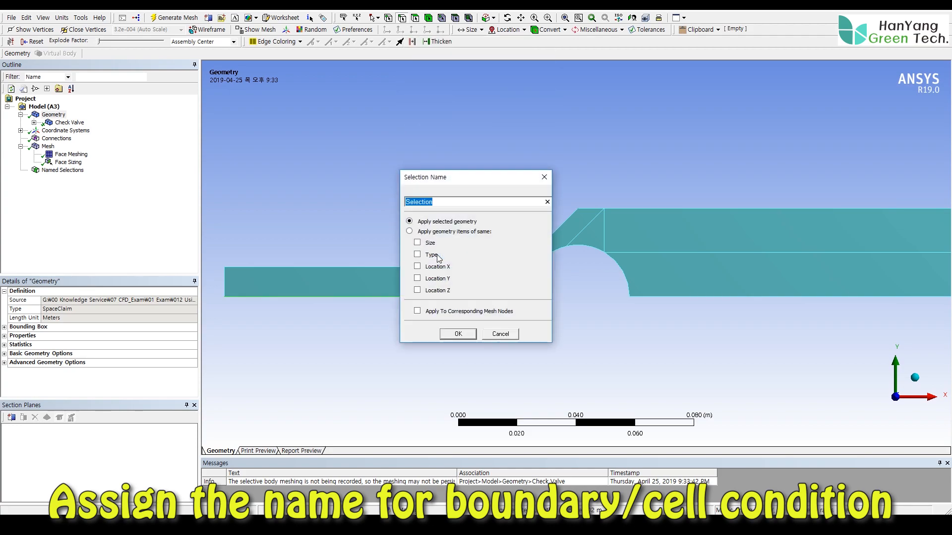
type("axis-inlet")
left_click(457, 335)
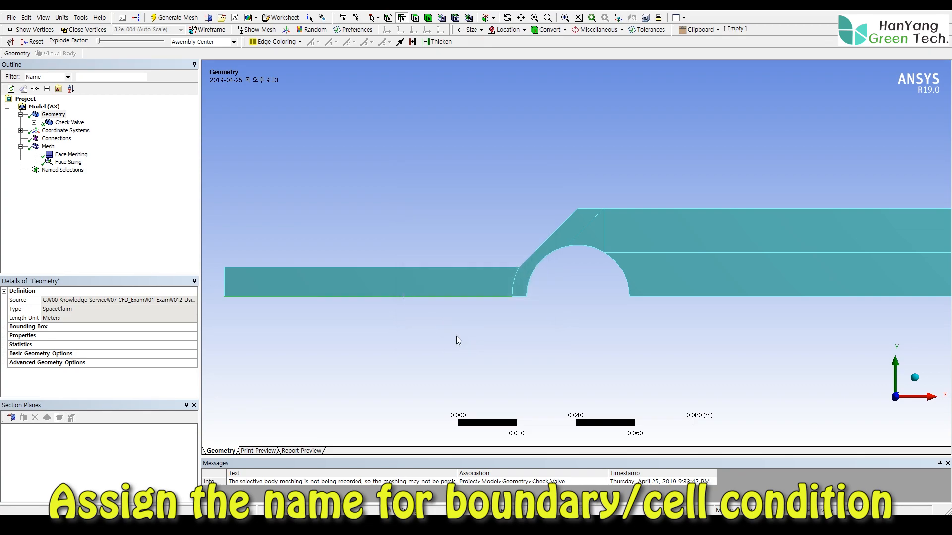
- Create a named selection called axis-move on the short bottom edge before the valve and the bottom edge of the wide pipe
left_click(518, 298)
left_click(664, 297, "ctrl")
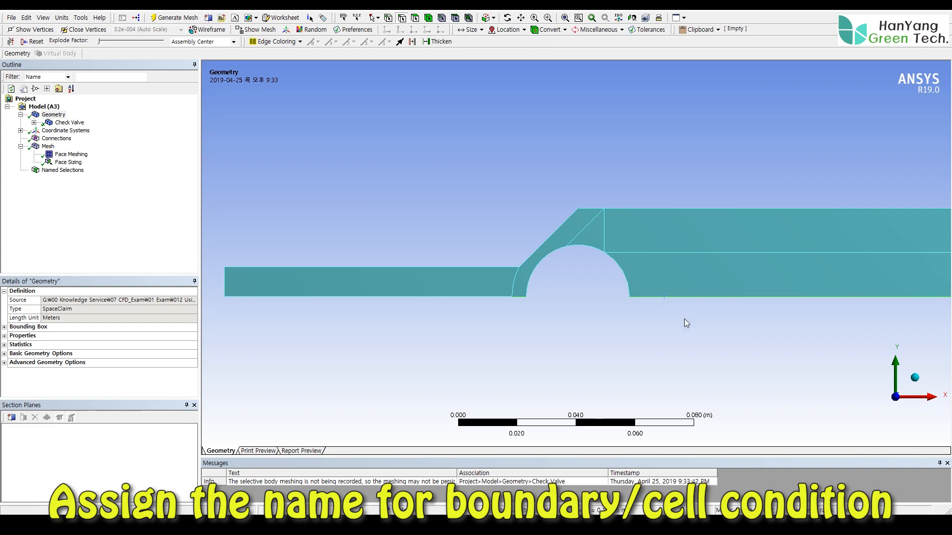
middle_click_drag(781, 332, 676, 327, "ctrl")
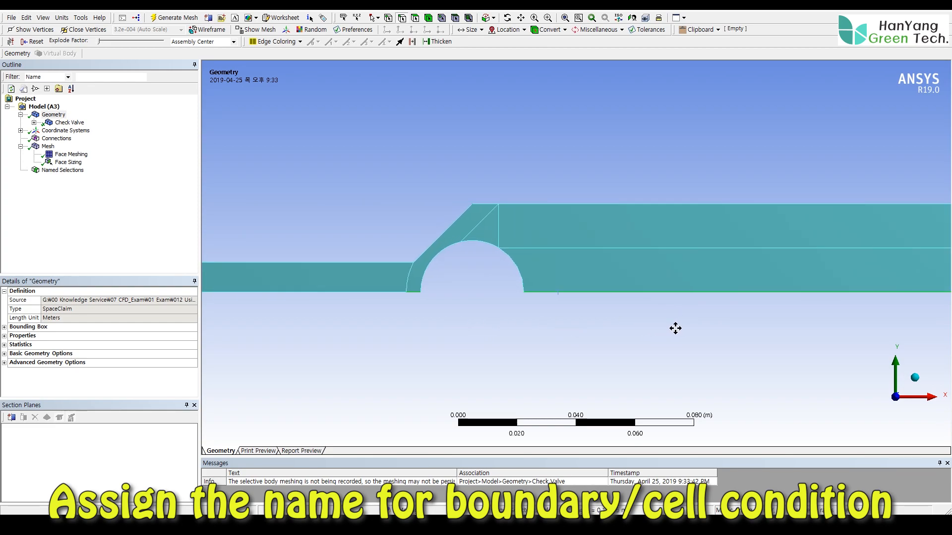
right_click(575, 295)
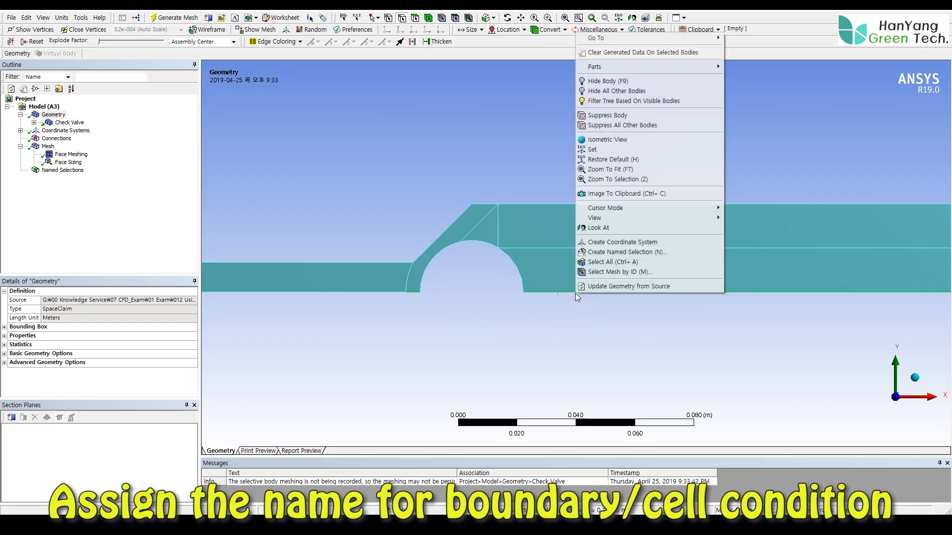
left_click(611, 251)
type("axis-move")
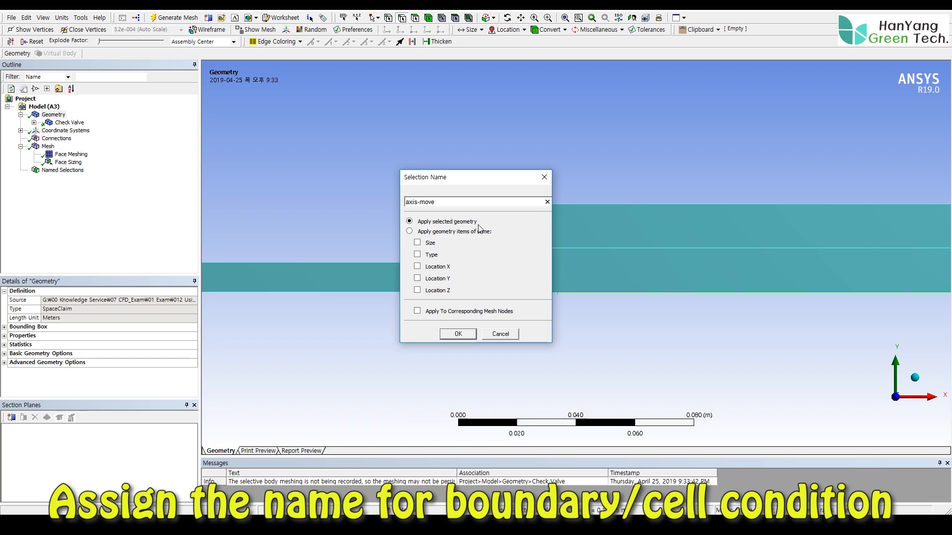
left_click(455, 335)
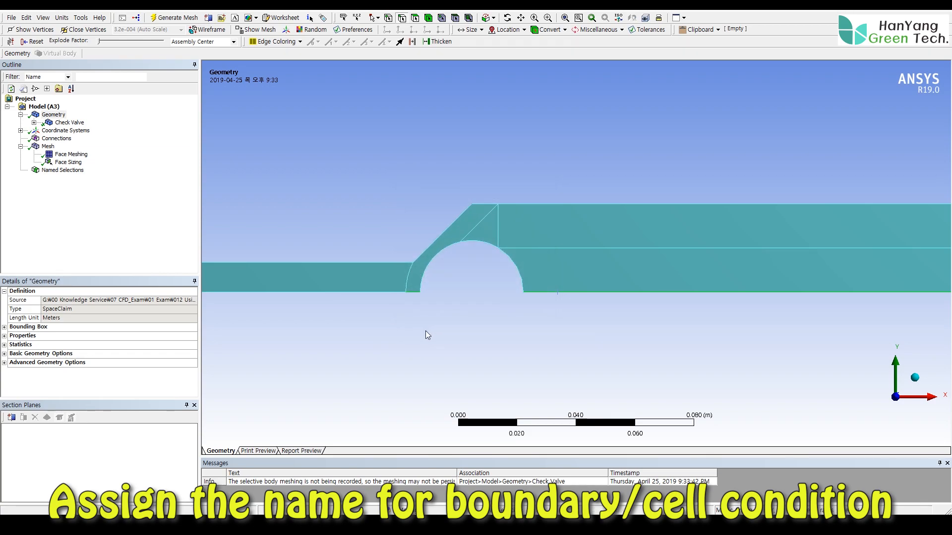
- Create a named selection called outlet on the two vertical edges at the open end of the wide pipe
middle_click_drag(374, 336, 503, 347, "ctrl")
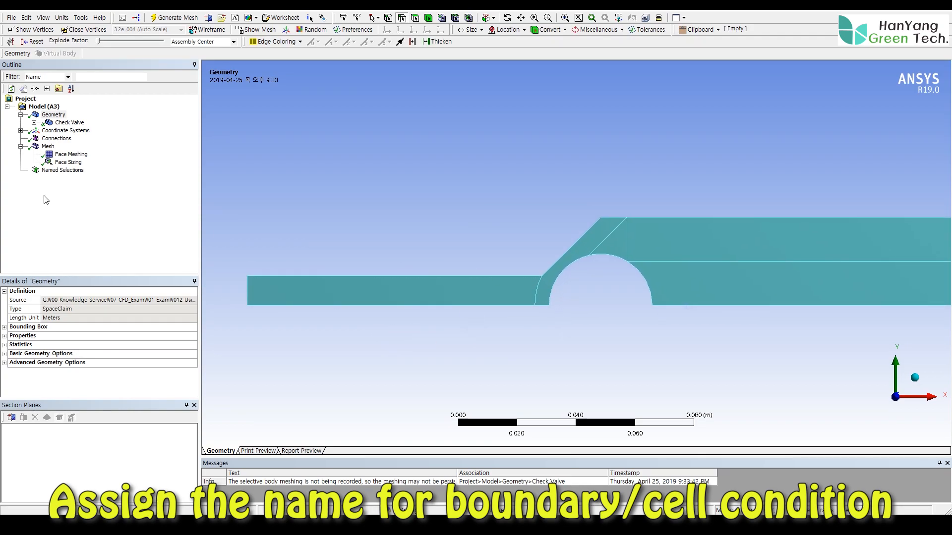
left_click(37, 171)
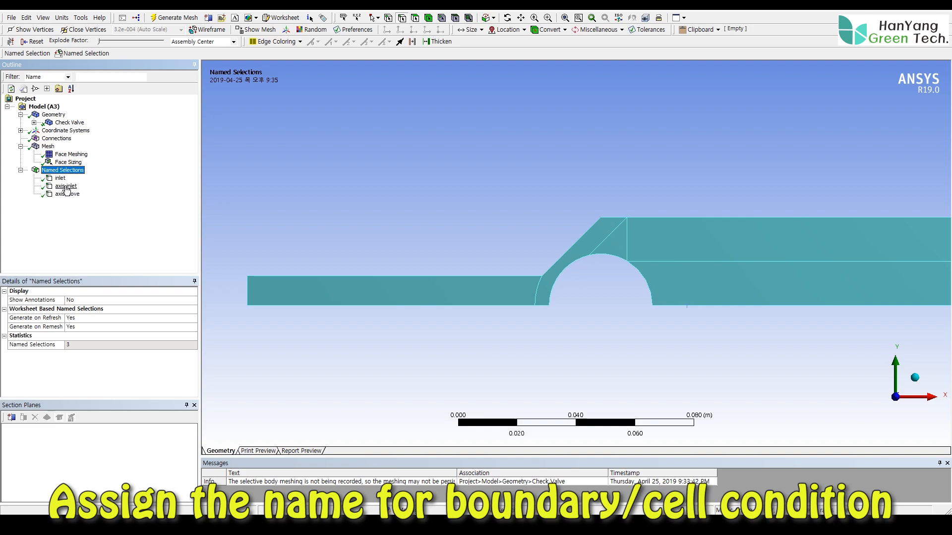
middle_click_drag(667, 350, 436, 348, "ctrl")
middle_click_drag(694, 352, 517, 359, "ctrl")
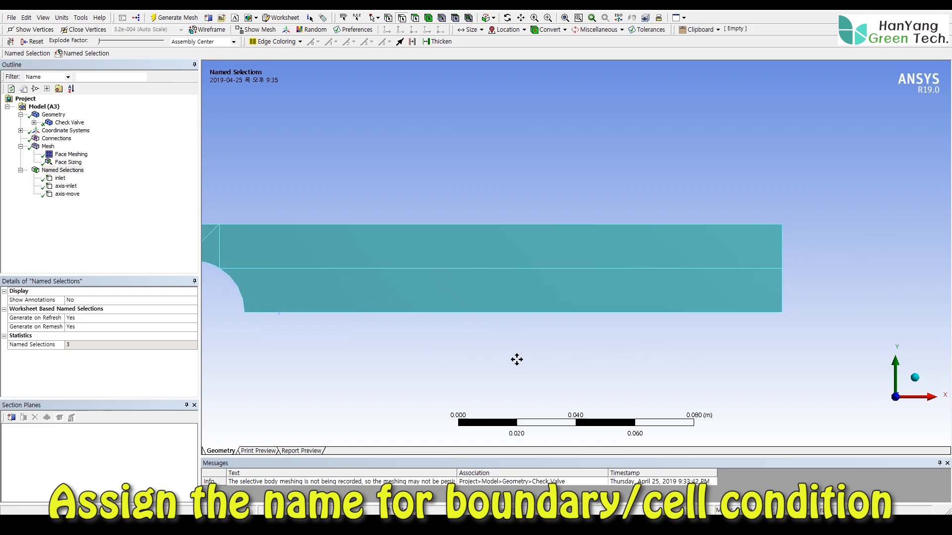
right_click(783, 286)
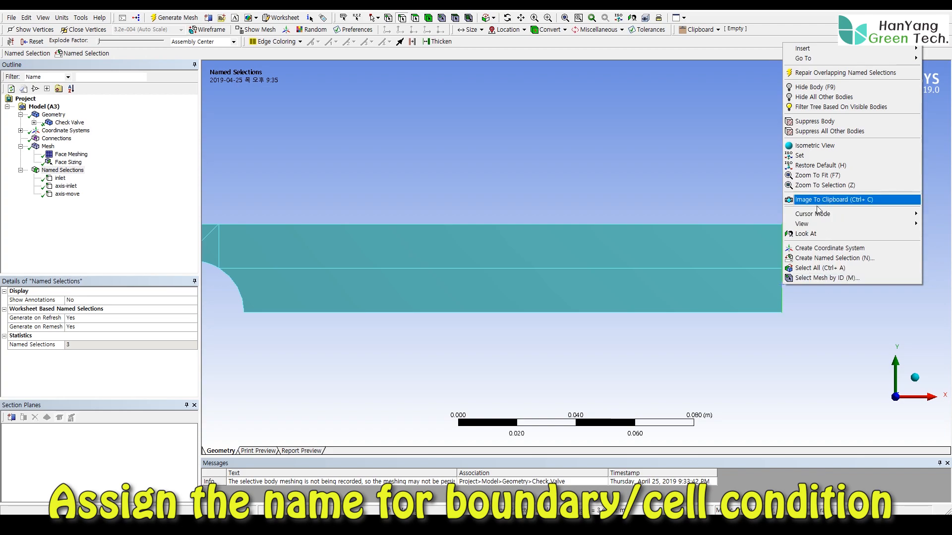
left_click(822, 258)
type("outlet")
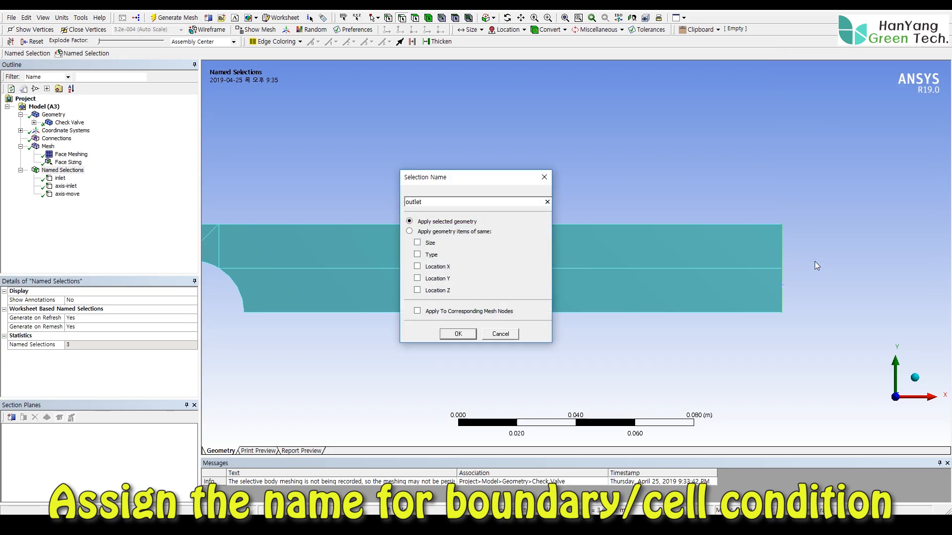
left_click(462, 335)
- Create a named selection called valve on the three arc edges of the semicircular valve cutout
middle_click_drag(211, 354, 465, 365, "ctrl")
left_click(412, 308)
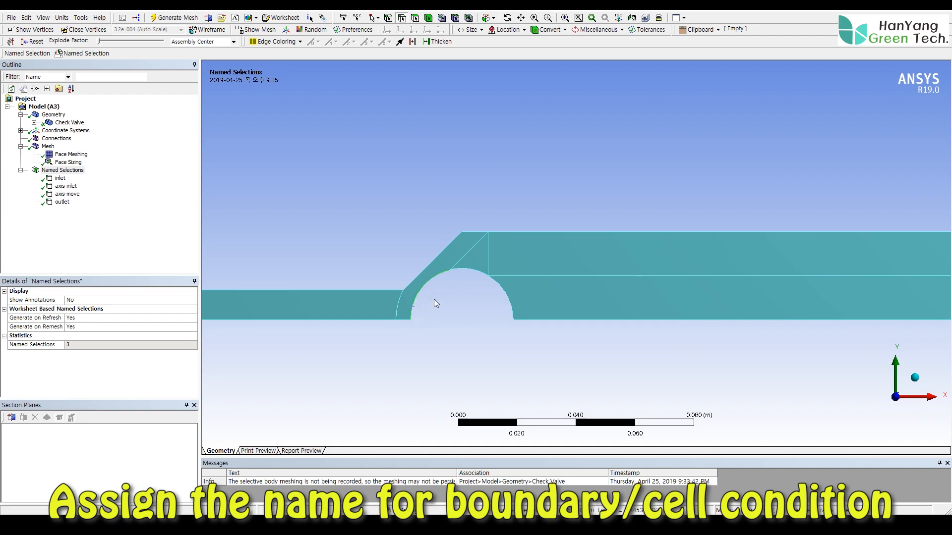
left_click(462, 269, "ctrl")
right_click(506, 299)
left_click(530, 273)
type("valve")
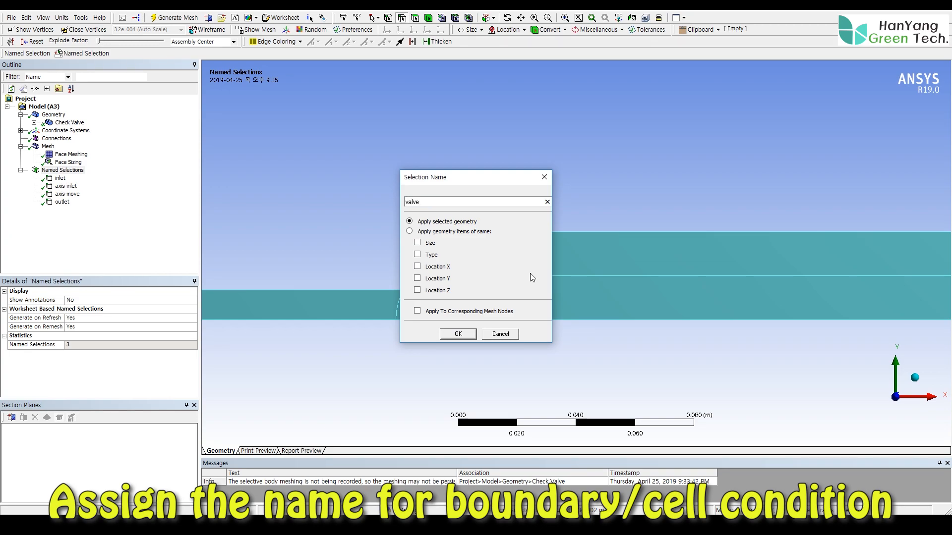
left_click(458, 334)
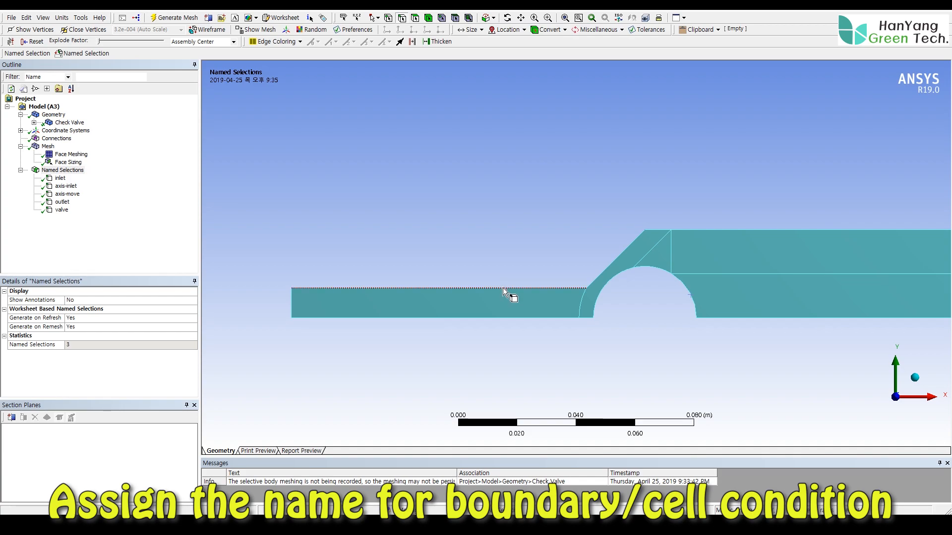
- Create a named selection called wall on the top edge of the narrow inlet pipe
right_click(503, 288)
left_click(549, 261)
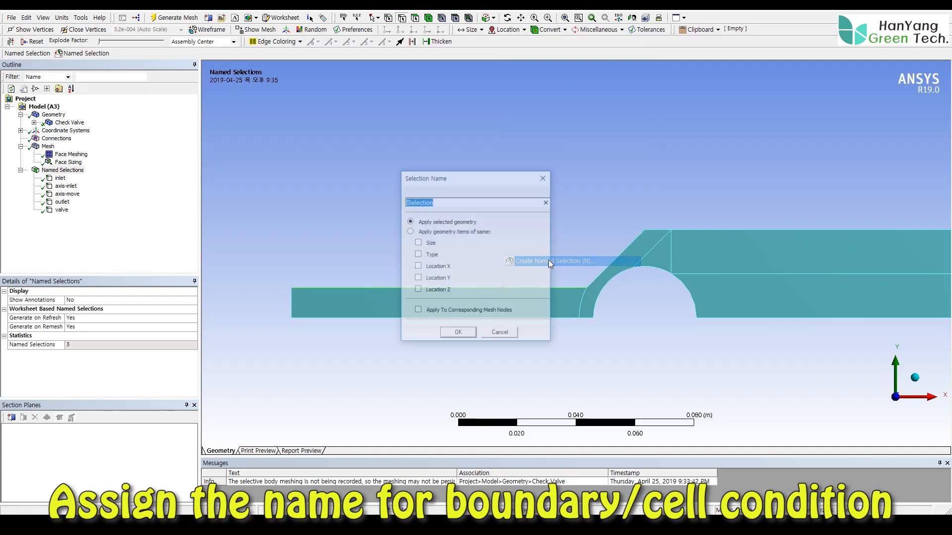
type("wall")
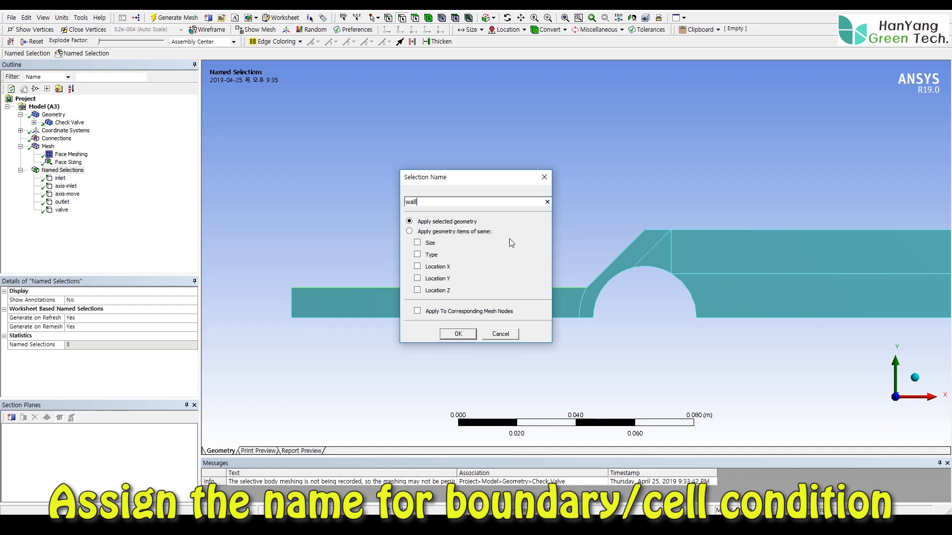
left_click(457, 332)
- Create a named selection called wall:001 on the short top edge above the valve and the top edge of the wide pipe
left_click(659, 230)
left_click(707, 231, "ctrl")
scroll(781, 193, "up", 1)
middle_click_drag(782, 193, 581, 234, "ctrl")
right_click(574, 245)
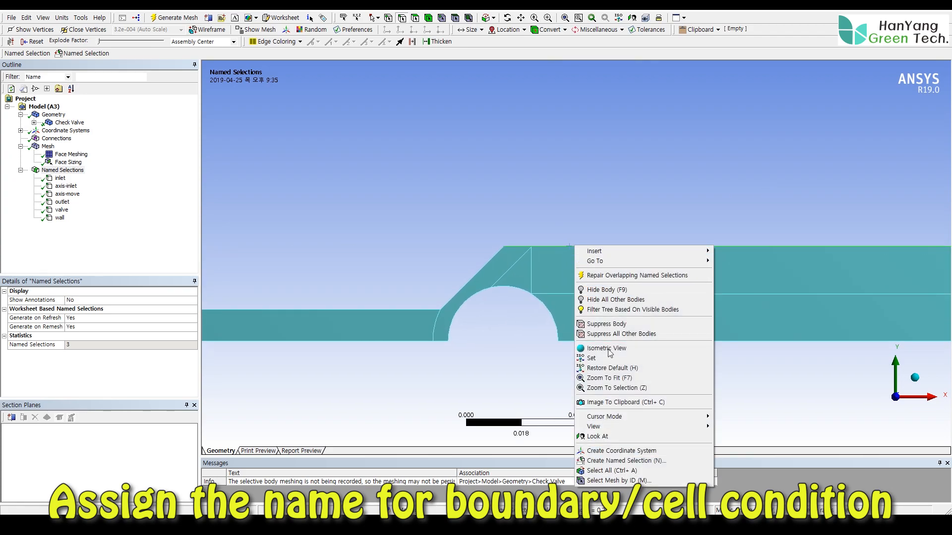
left_click(618, 461)
type("wall:001")
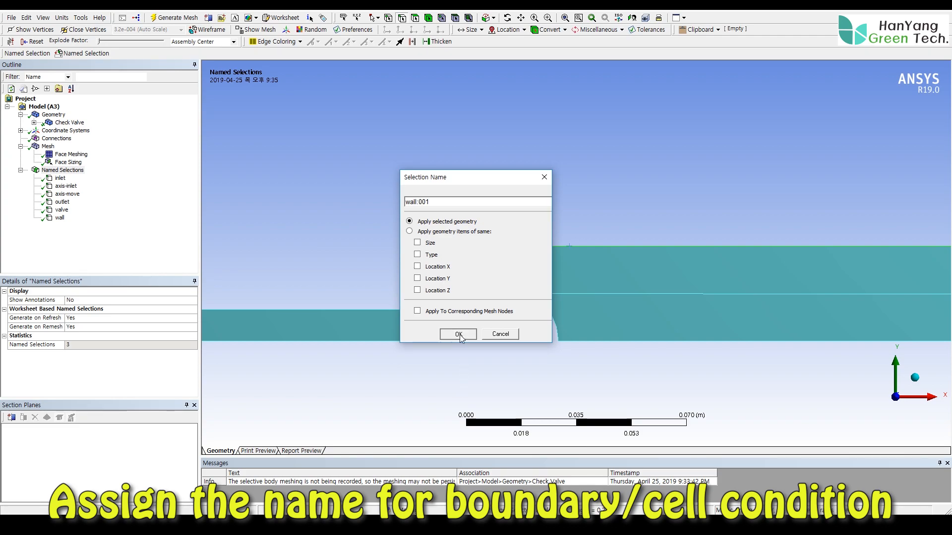
left_click(458, 334)
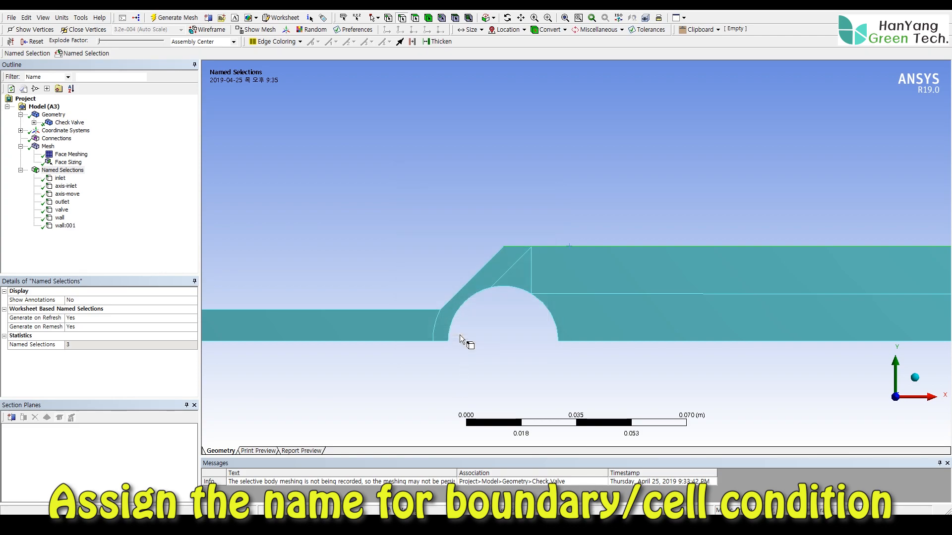
- Create a named selection called seat-valve on the slanted edge between the narrow and wide pipes
right_click(468, 280)
left_click(508, 253)
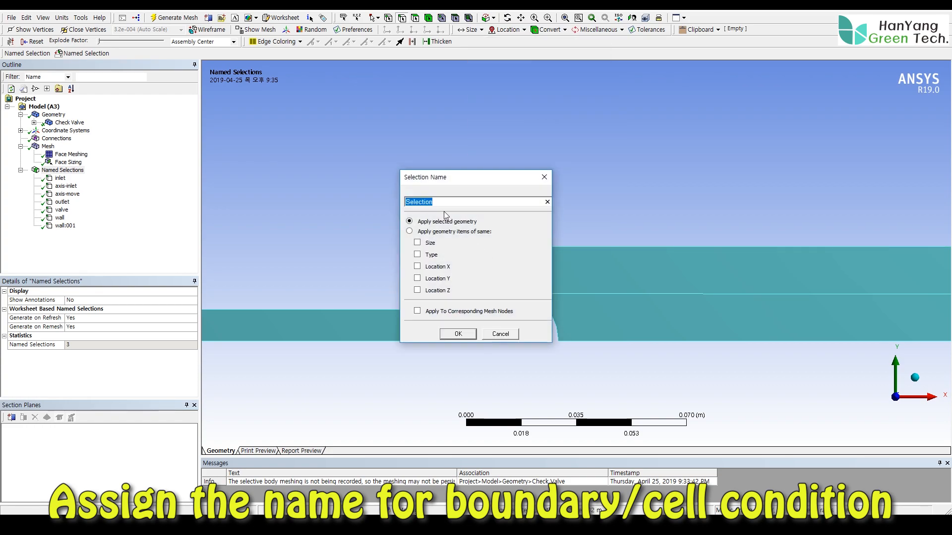
type("seat-valve")
left_click(457, 334)
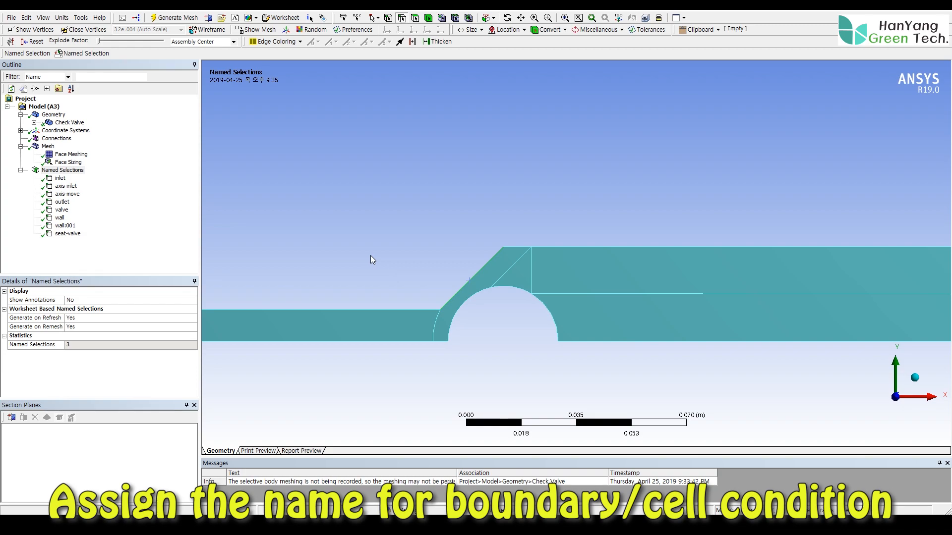
- Create a named selection called int-layering on the curved interface edge between the narrow inlet pipe and the valve region
left_click(434, 329)
right_click(434, 329)
left_click(463, 303)
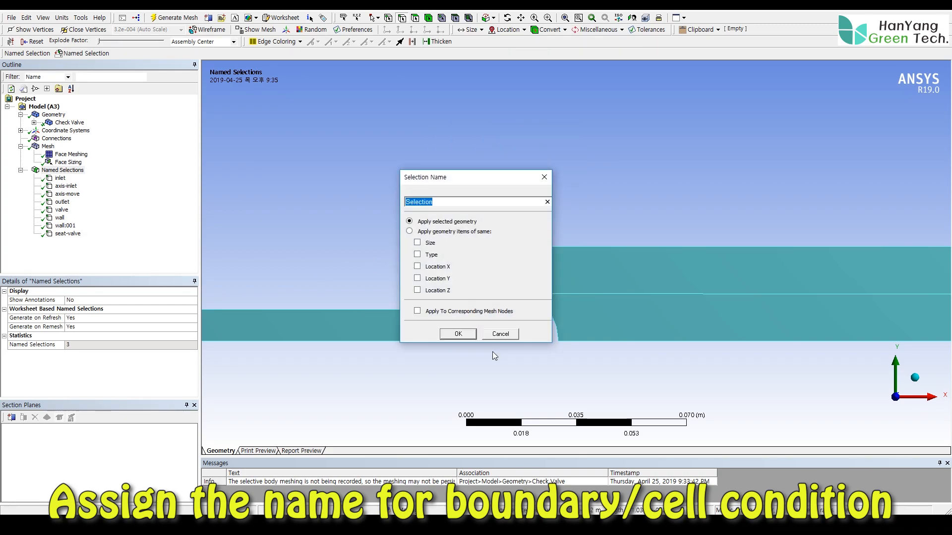
type("int-layering")
left_click(463, 332)
- Check each named selection from inlet to int-layering in the outline against its highlighted edges on the full geometry
middle_click_drag(522, 208, 532, 268, "shift")
middle_click_drag(602, 263, 622, 270, "ctrl")
left_click(60, 178)
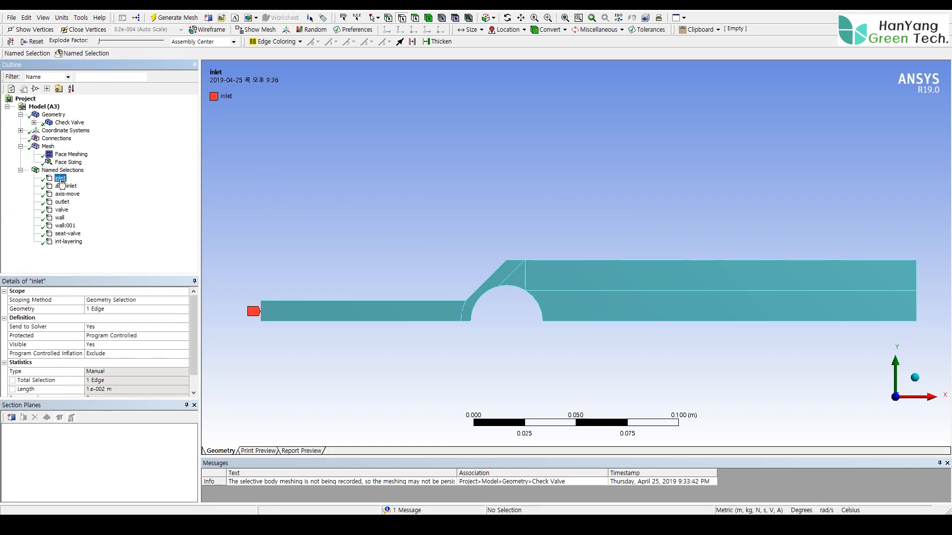
left_click(65, 187)
left_click(65, 195)
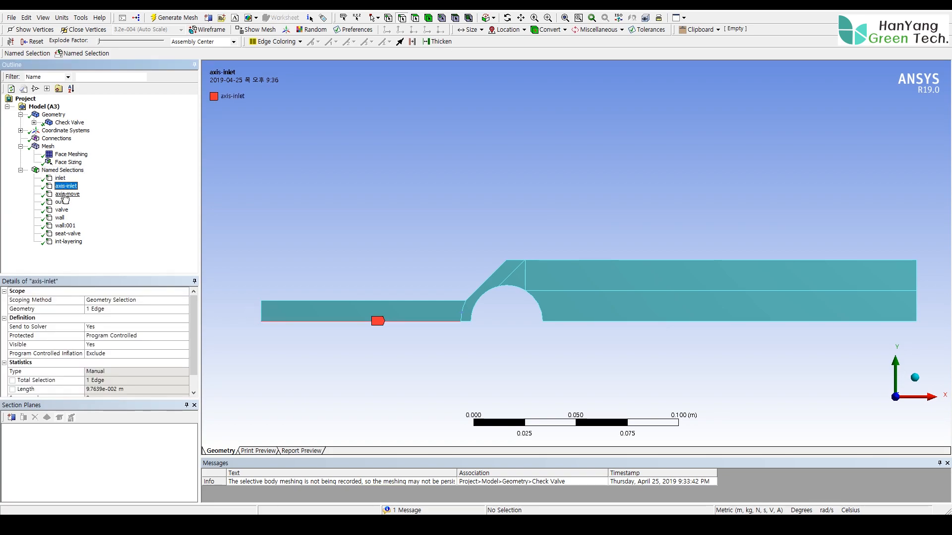
left_click(62, 202)
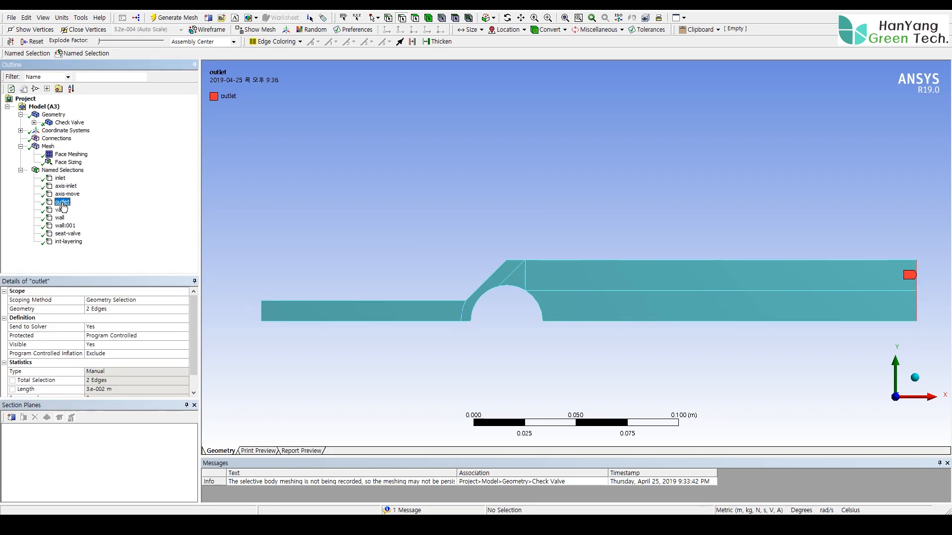
left_click(62, 211)
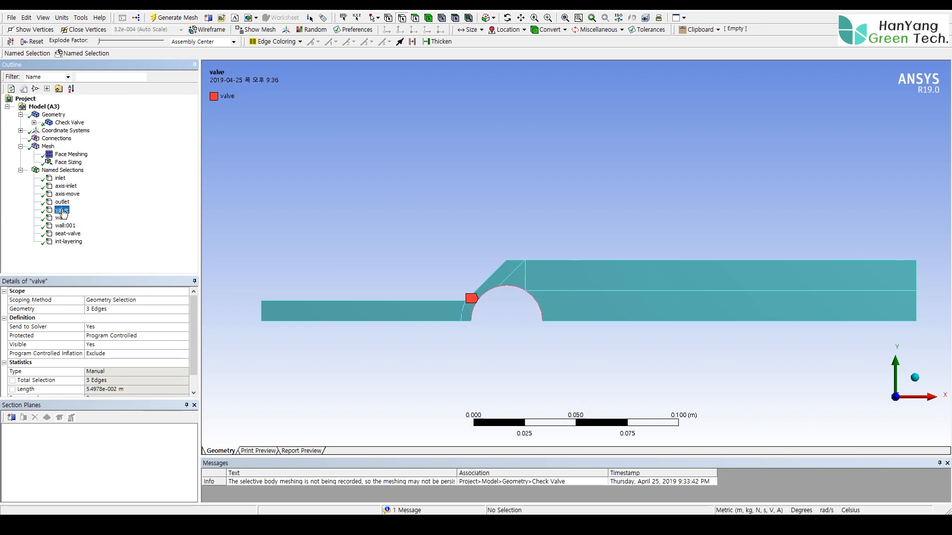
left_click(60, 219)
left_click(62, 226)
left_click(62, 234)
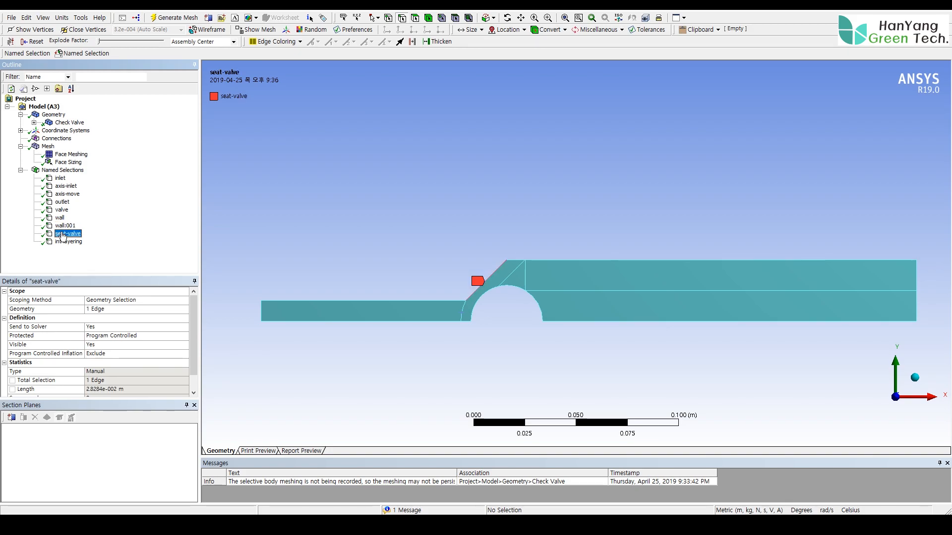
left_click(66, 242)
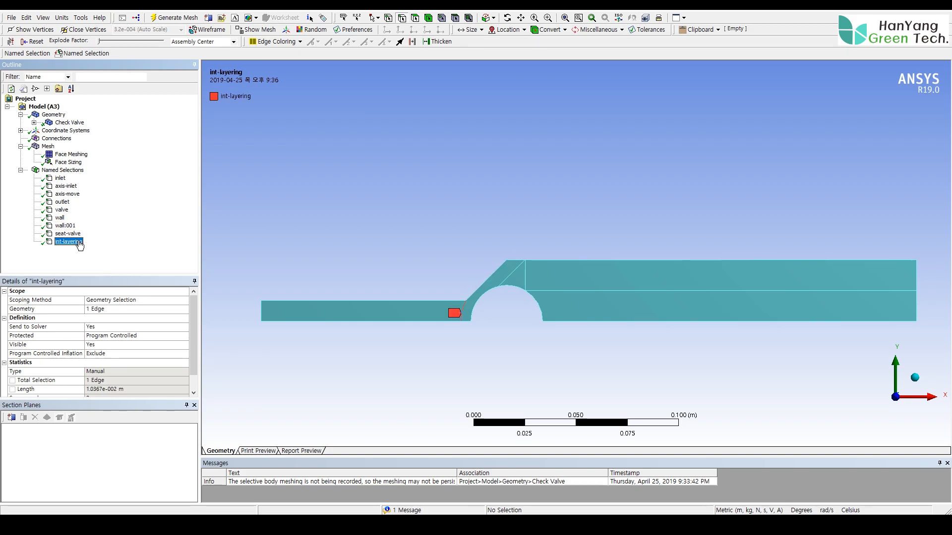
- Expand the Check Valve part and check which surface each fluid-inlet and fluid-move body covers
left_click(34, 122)
left_click(76, 131)
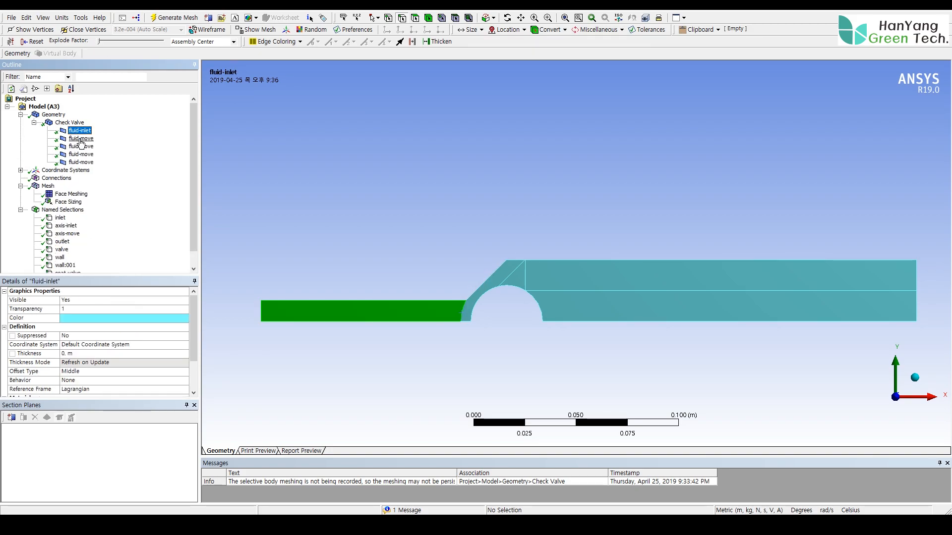
left_click(81, 139)
left_click(80, 146)
left_click(81, 154)
left_click(81, 163)
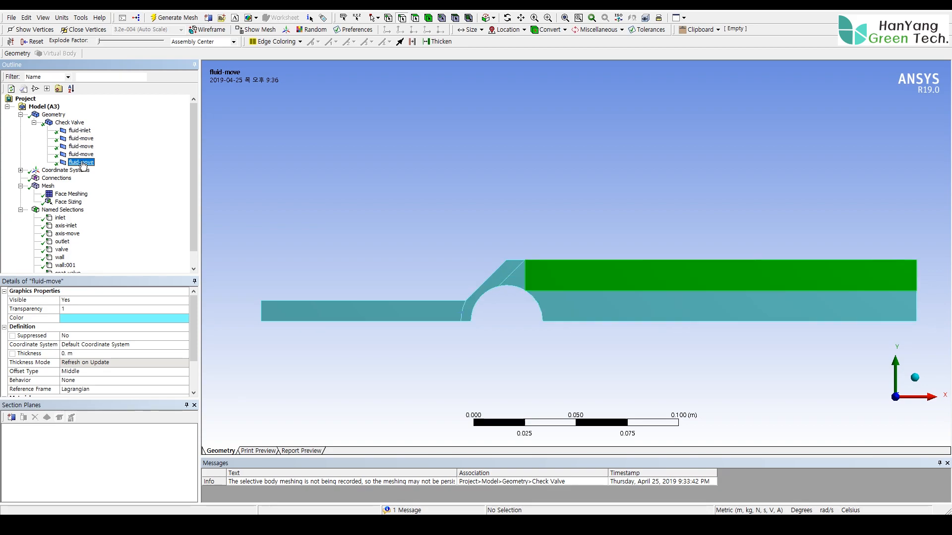
- Collapse the Check Valve, Named Selections and Mesh branches of the outline and display the mesh
left_click(34, 122)
left_click(20, 170)
left_click(21, 146)
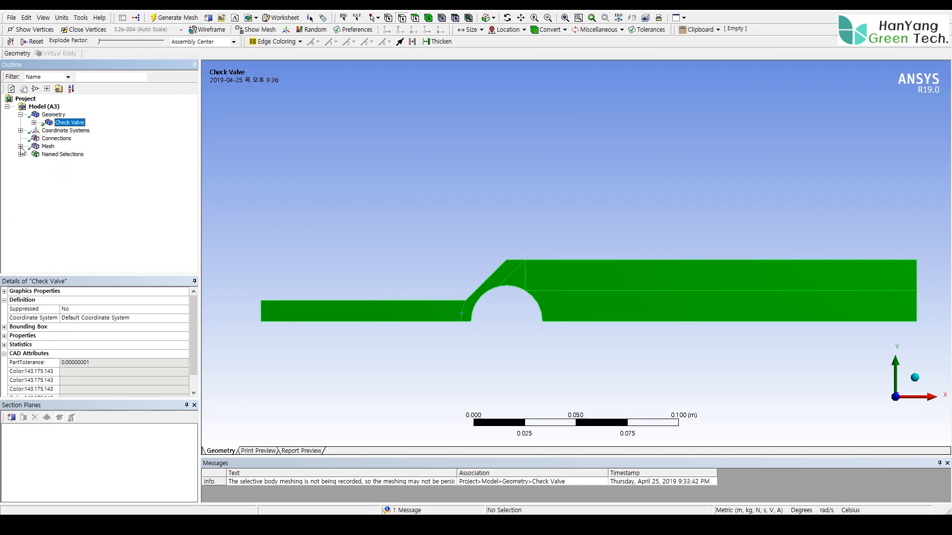
left_click(48, 146)
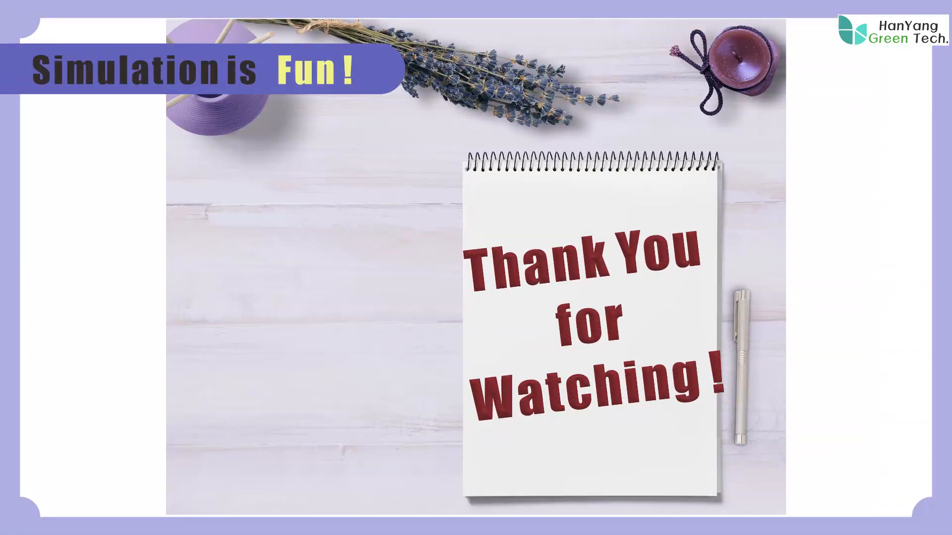